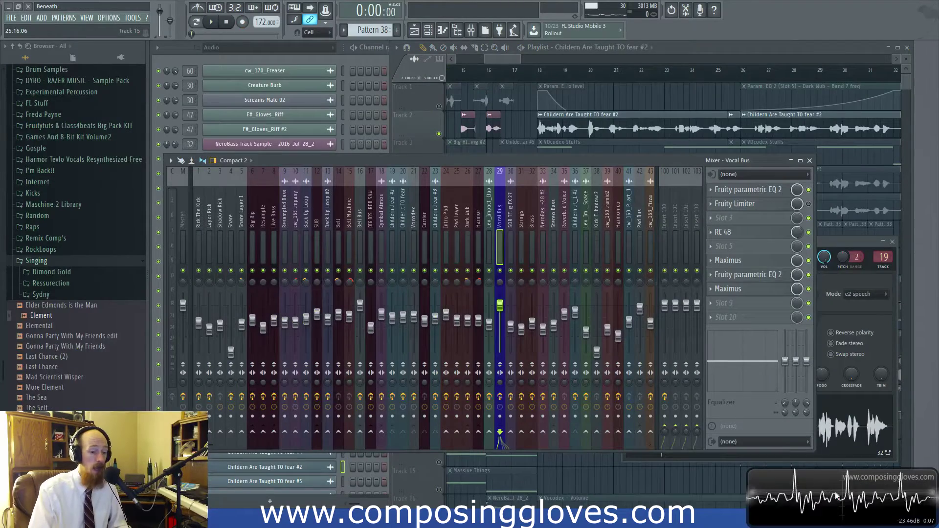
- Bring the playlist over the mixer and zoom out to bars 1–63, then bring up the full mixer
{"action": "left_click_drag", "start_coordinate": [521, 59], "coordinate": [525, 59]}
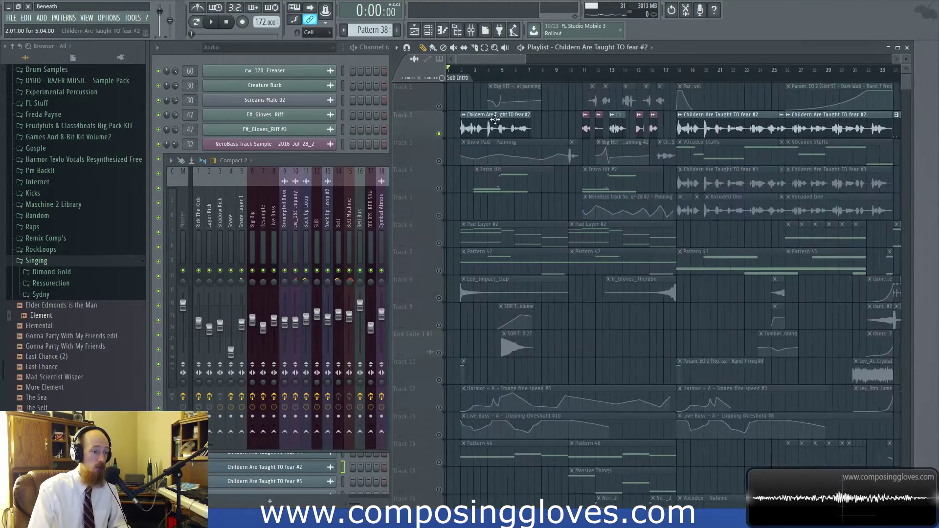
{"action": "scroll", "coordinate": [545, 150], "scroll_direction": "down", "scroll_amount": 3}
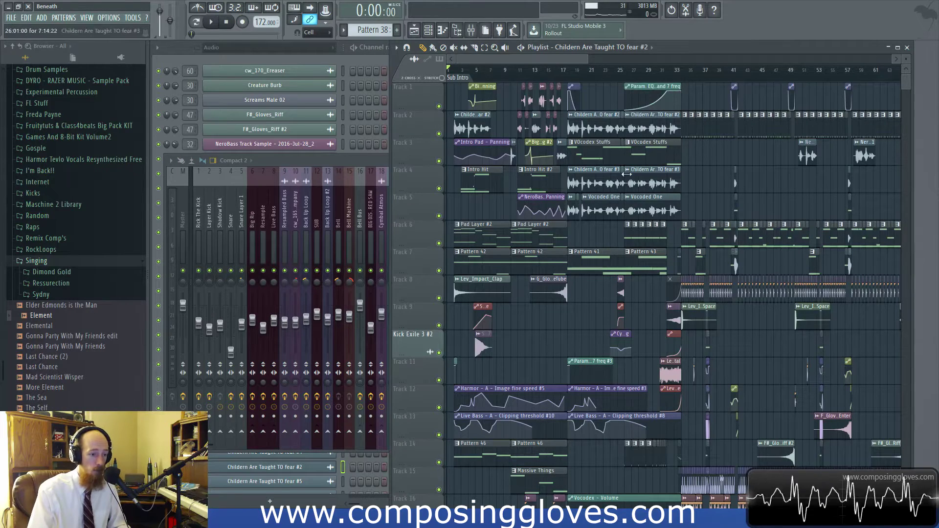
{"action": "key", "text": "space"}
{"action": "left_click", "coordinate": [350, 164]}
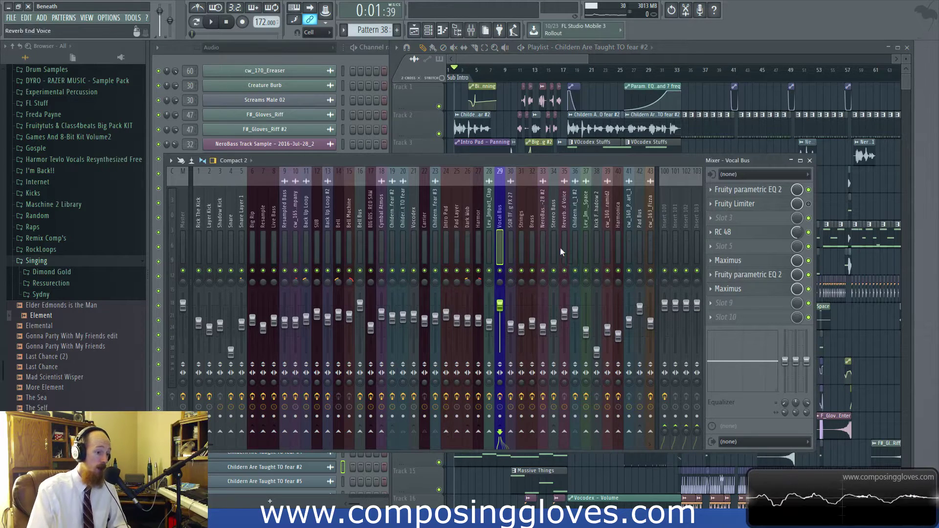
{"action": "left_click", "coordinate": [511, 240]}
{"action": "left_click", "coordinate": [406, 236]}
{"action": "left_click", "coordinate": [283, 239]}
{"action": "left_click", "coordinate": [252, 240]}
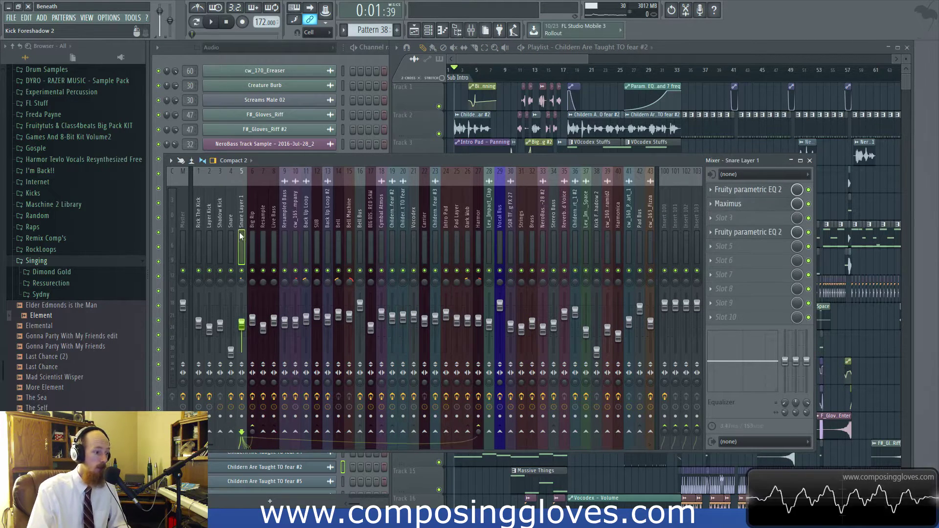
{"action": "left_click", "coordinate": [370, 240]}
{"action": "left_click", "coordinate": [500, 239]}
{"action": "left_click", "coordinate": [289, 236]}
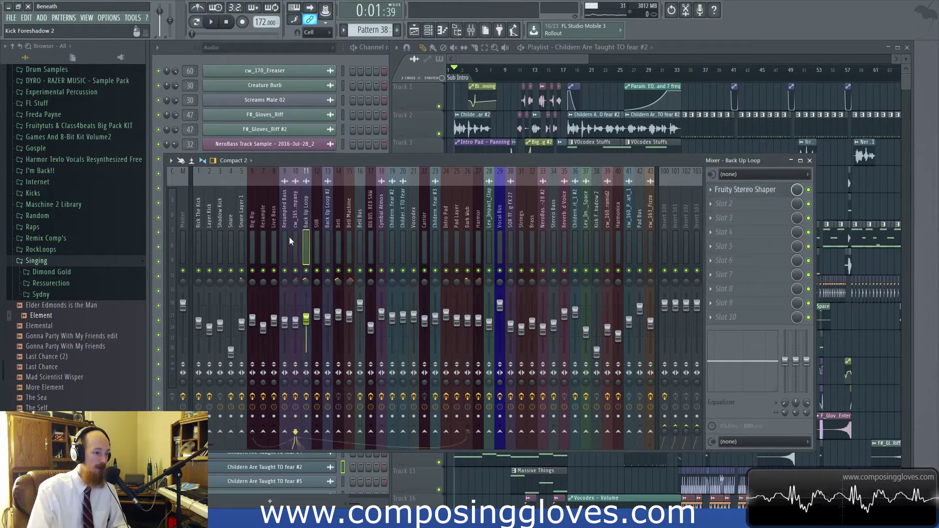
{"action": "left_click", "coordinate": [254, 239]}
{"action": "left_click", "coordinate": [538, 62]}
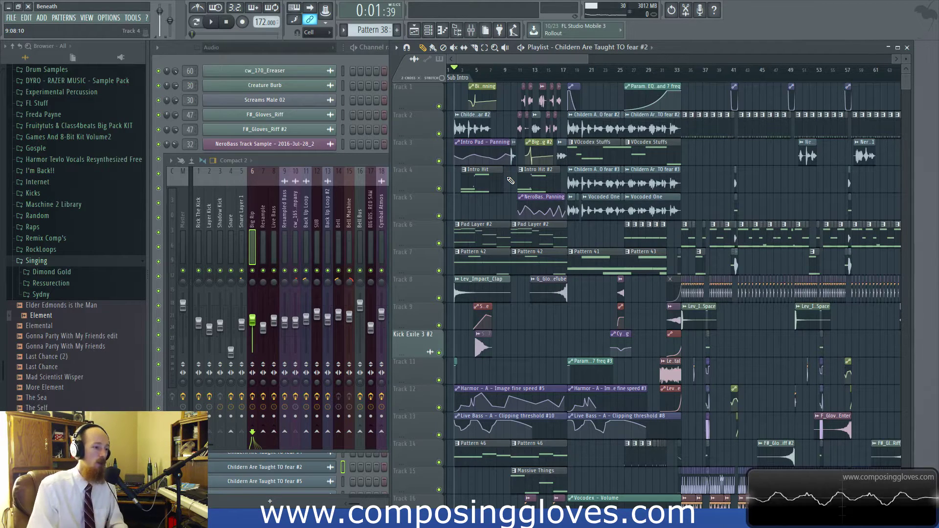
{"action": "key", "text": "space"}
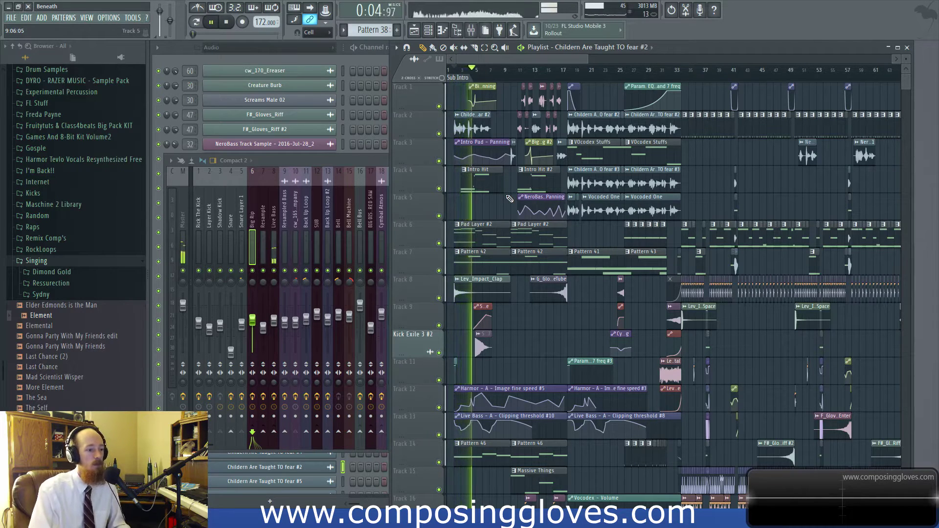
{"action": "scroll", "coordinate": [484, 149], "scroll_direction": "up", "scroll_amount": 3}
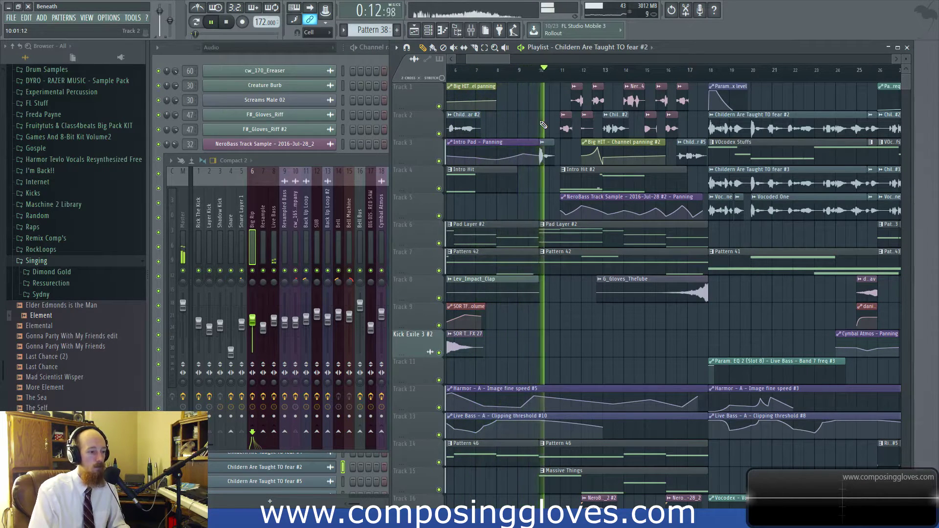
{"action": "left_click_drag", "start_coordinate": [543, 125], "coordinate": [484, 133]}
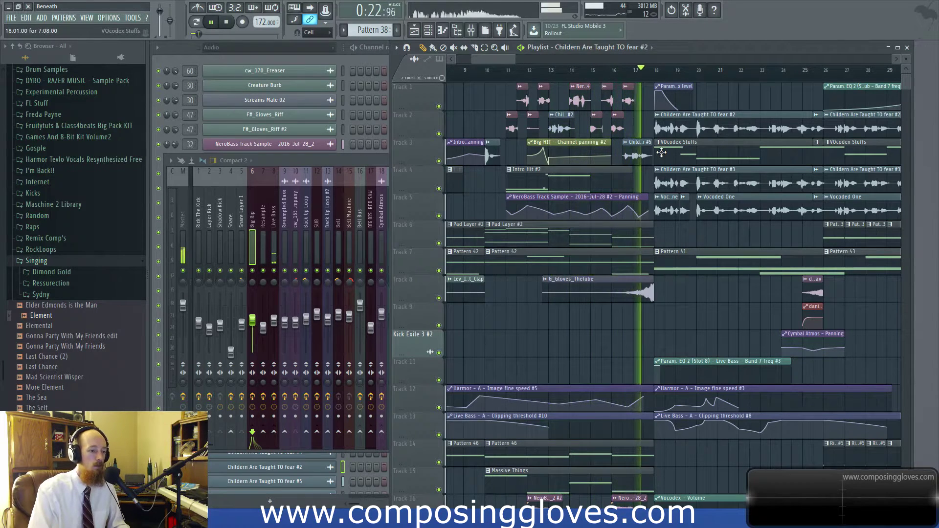
{"action": "scroll", "coordinate": [651, 154], "scroll_direction": "down", "scroll_amount": 2}
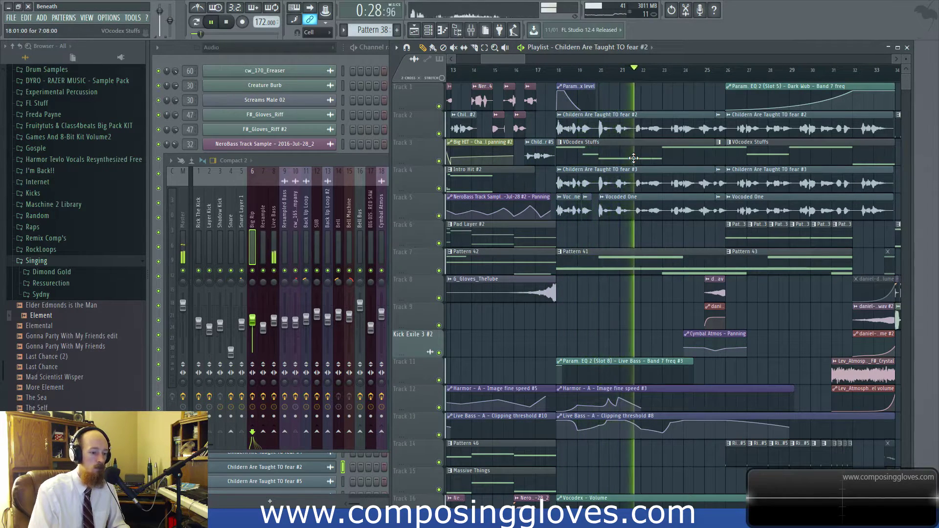
{"action": "scroll", "coordinate": [537, 169], "scroll_direction": "down", "scroll_amount": 2}
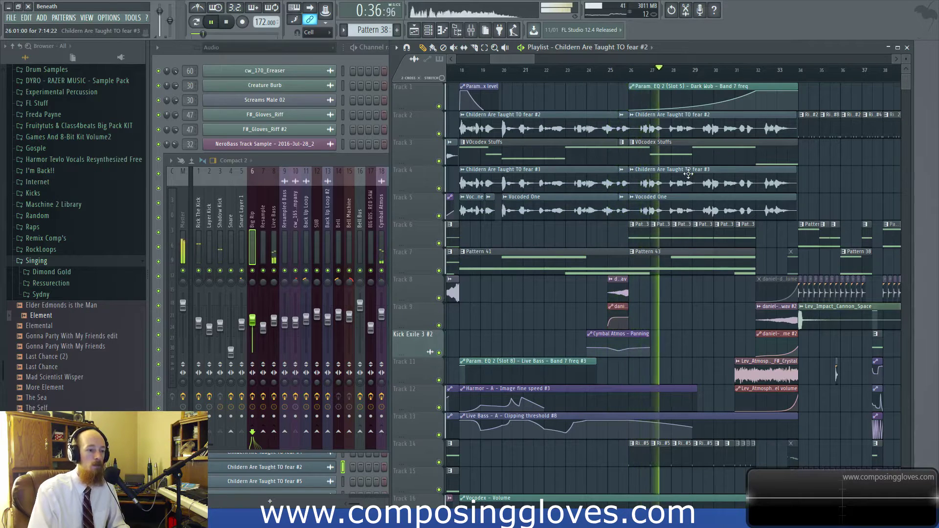
{"action": "scroll", "coordinate": [675, 179], "scroll_direction": "down", "scroll_amount": 4}
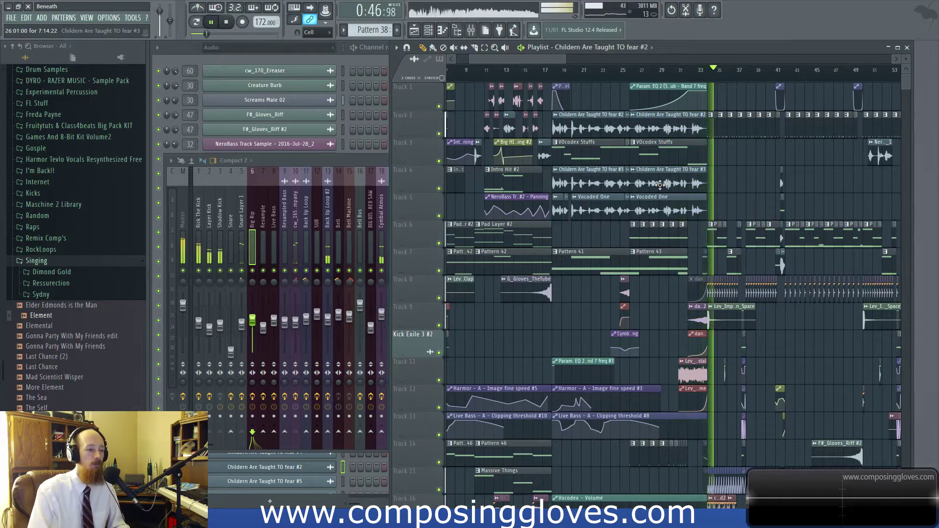
{"action": "key", "text": "space"}
{"action": "key", "text": "space"}
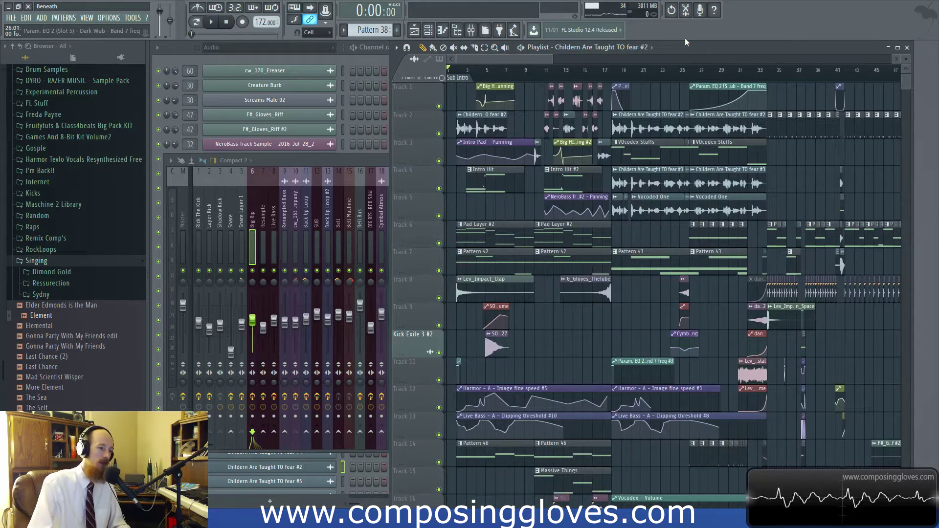
- Zoom to the playlist start and solo Track 2 to play its vocal clips, then expand the mixer
{"action": "key", "text": "space"}
{"action": "scroll", "coordinate": [570, 160], "scroll_direction": "down", "scroll_amount": 2}
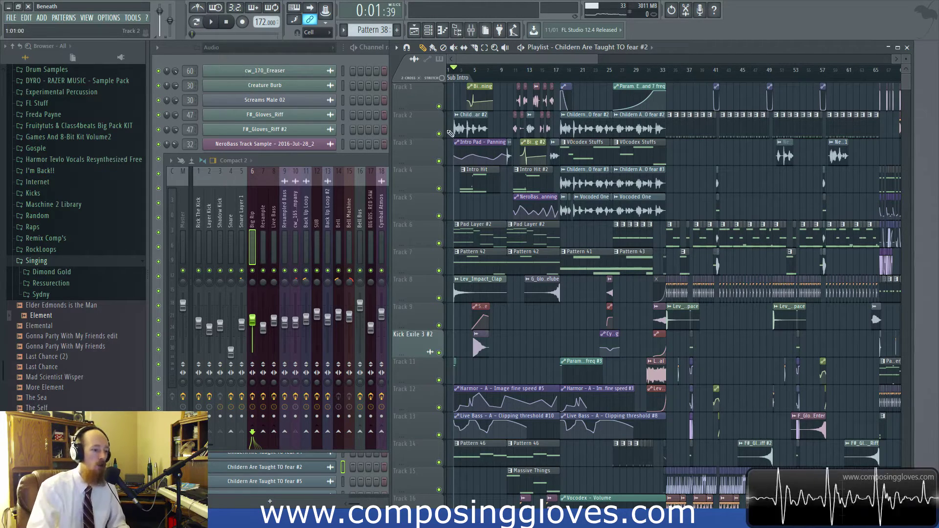
{"action": "scroll", "coordinate": [450, 132], "scroll_direction": "up", "scroll_amount": 5}
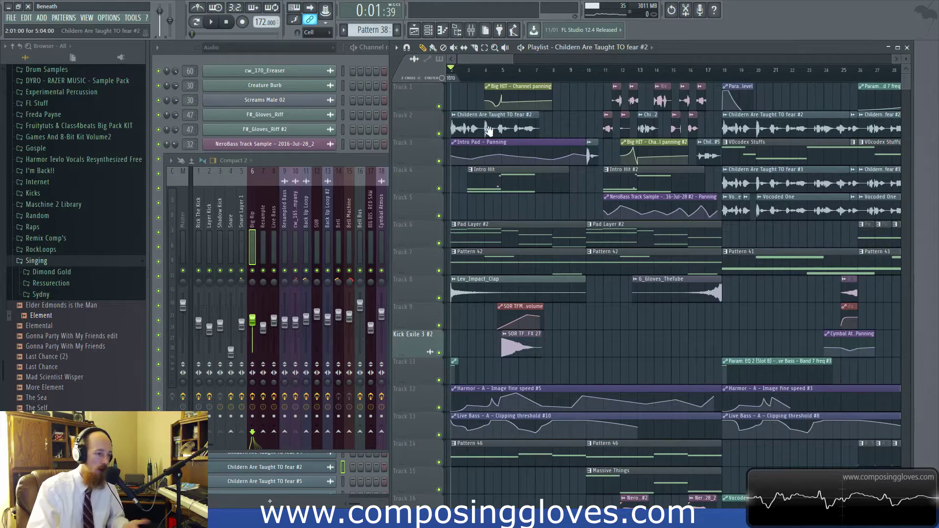
{"action": "left_click_drag", "start_coordinate": [489, 132], "coordinate": [495, 133]}
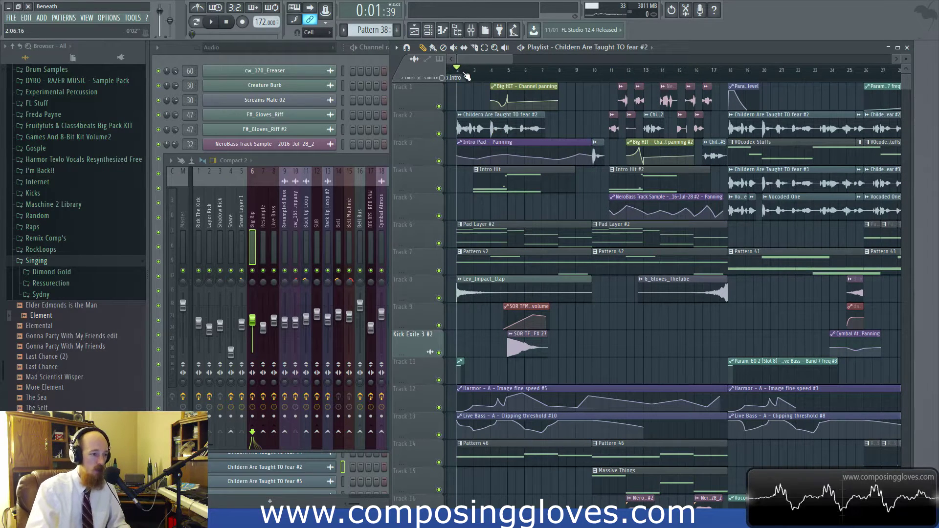
{"action": "left_click", "coordinate": [439, 133], "text": "ctrl"}
{"action": "key", "text": "space"}
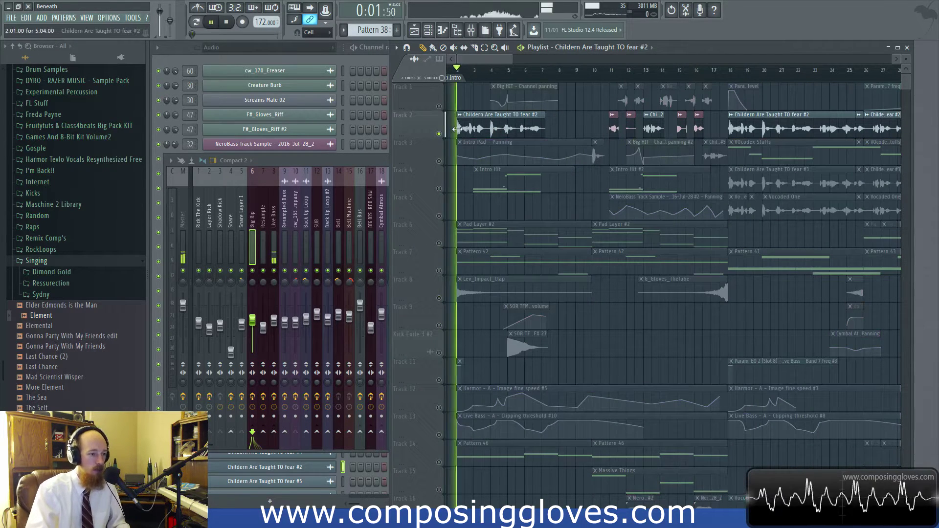
{"action": "key", "text": "space"}
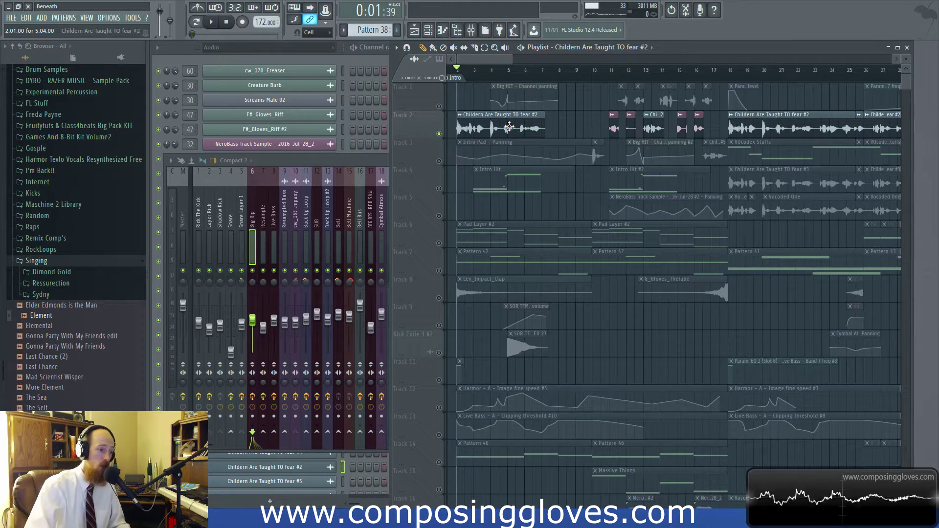
{"action": "double_click", "coordinate": [374, 162]}
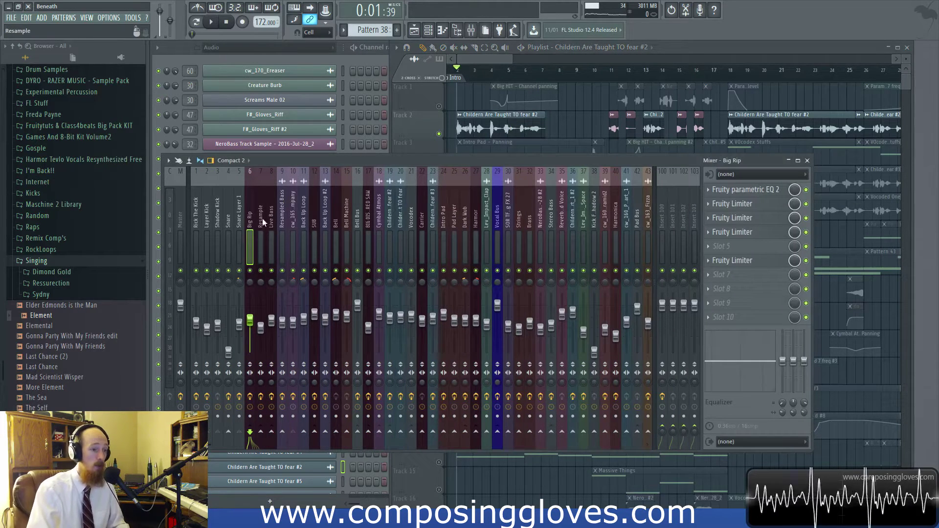
- Open the second vocal insert's Reaktor5 effect, move its window aside, then close it
{"action": "left_click", "coordinate": [391, 210]}
{"action": "left_click", "coordinate": [716, 191]}
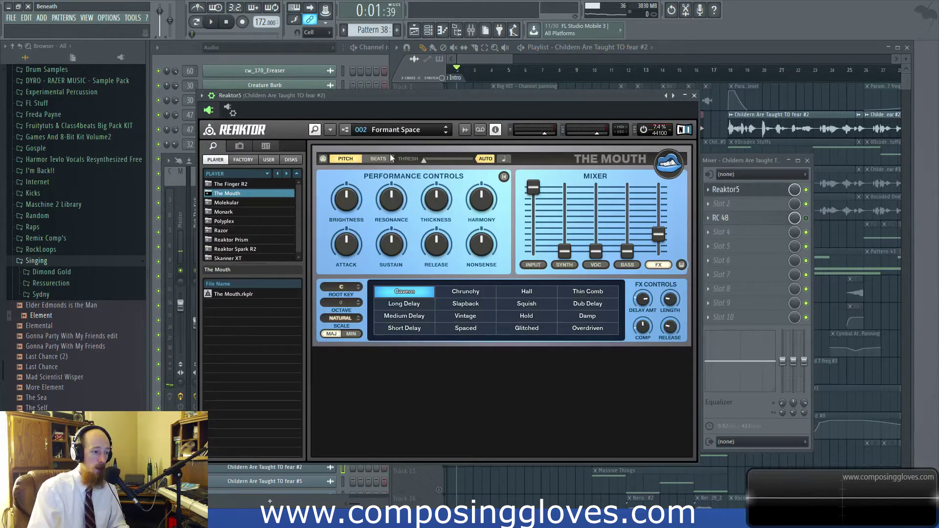
{"action": "left_click_drag", "start_coordinate": [468, 98], "coordinate": [416, 374]}
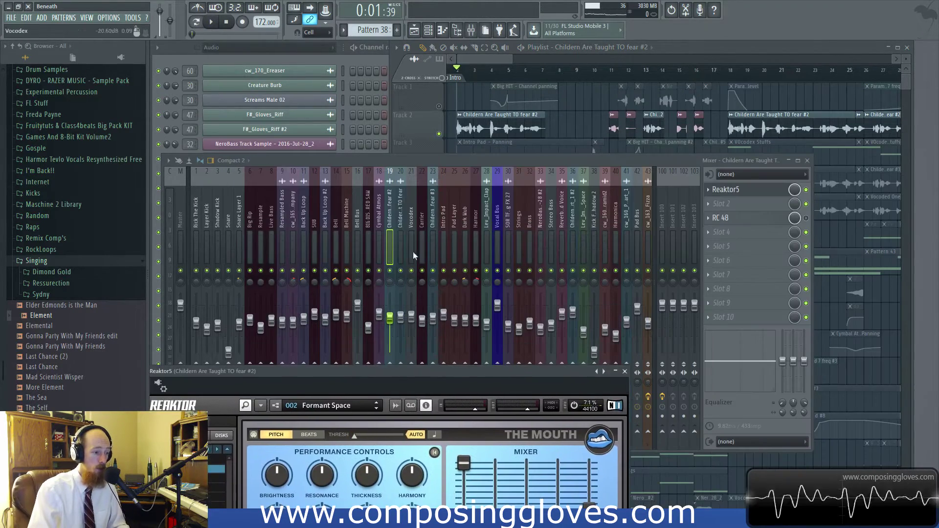
{"action": "left_click", "coordinate": [625, 371]}
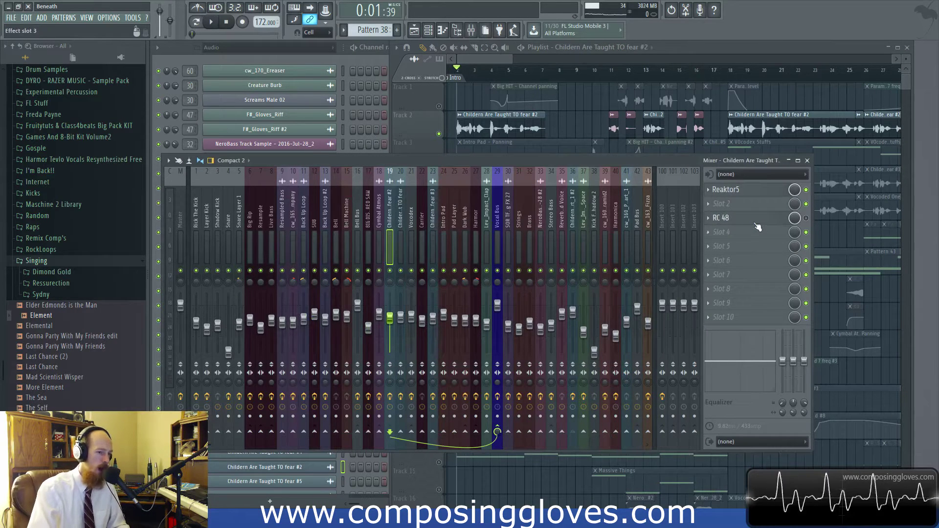
- Turn off the RC 48 reverb and review the Vocal Bus RC 48 reverb and parametric EQ
{"action": "left_click", "coordinate": [806, 218]}
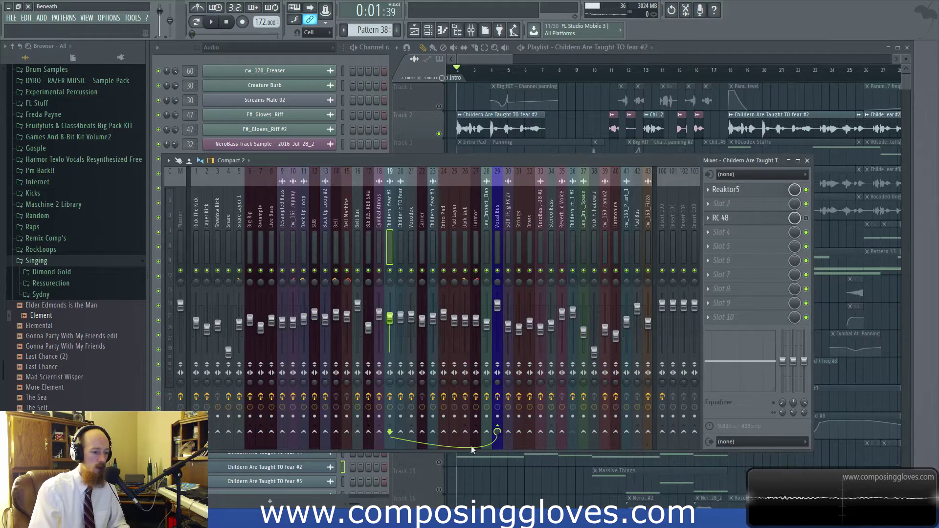
{"action": "left_click", "coordinate": [496, 195]}
{"action": "left_click", "coordinate": [384, 221]}
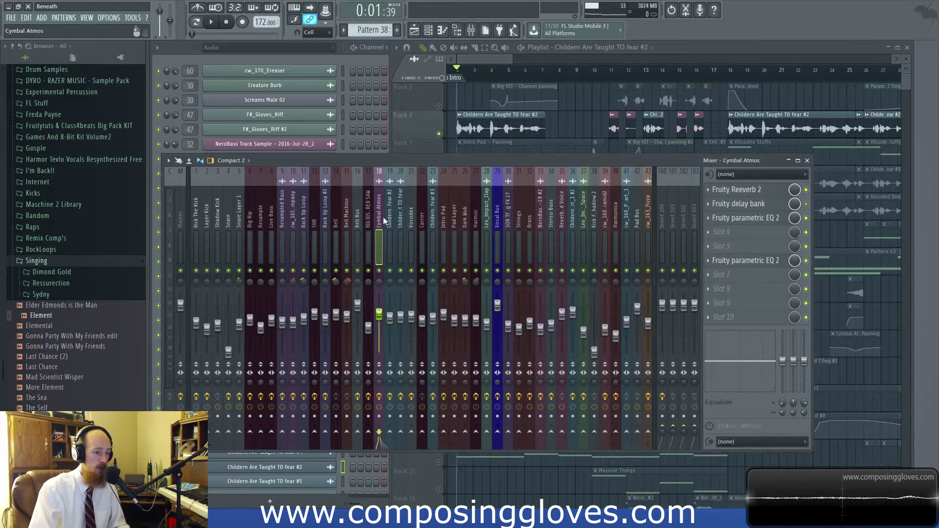
{"action": "left_click", "coordinate": [500, 203]}
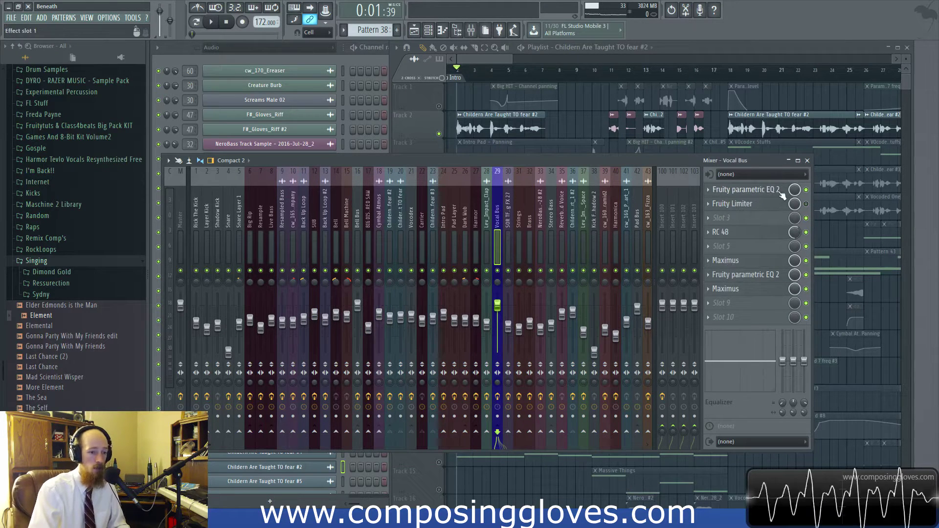
{"action": "left_click", "coordinate": [747, 237]}
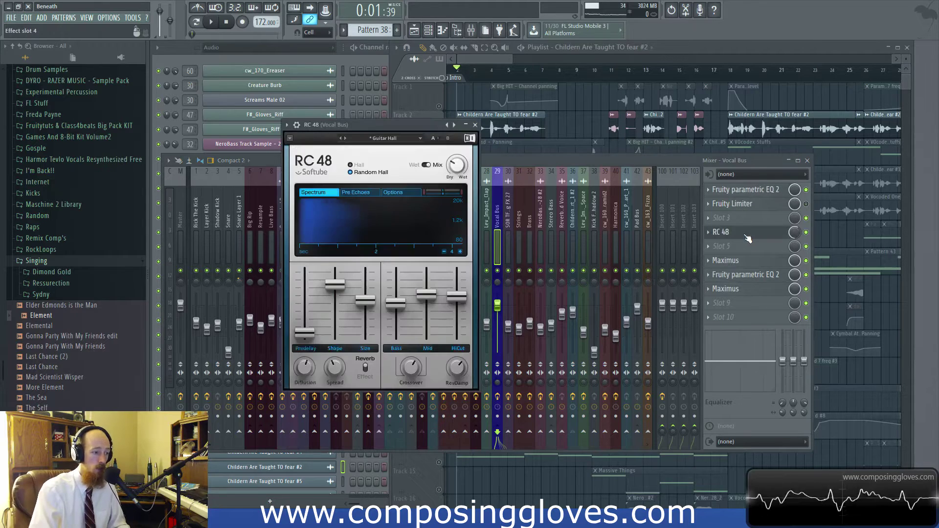
{"action": "left_click", "coordinate": [748, 237]}
{"action": "left_click", "coordinate": [748, 192]}
{"action": "left_click", "coordinate": [748, 192]}
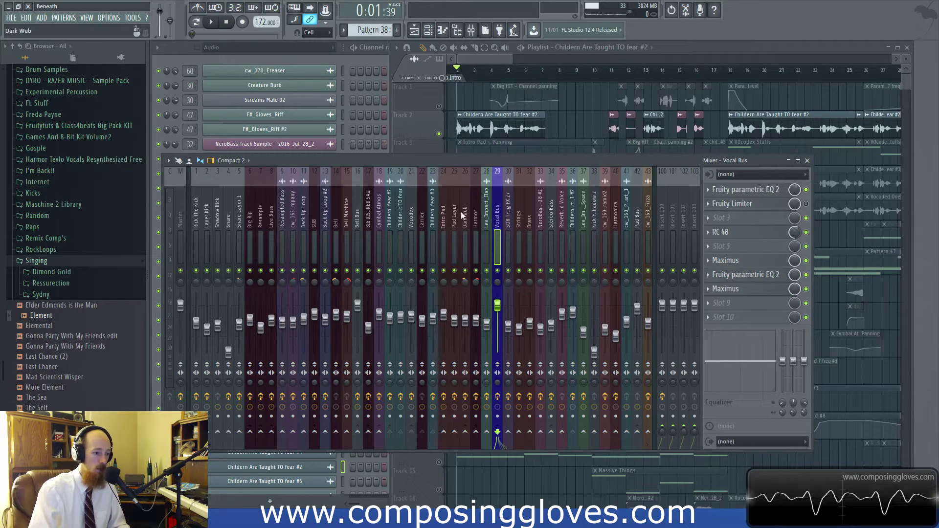
- Open Reaktor5 on the Childern Are Taught TO fear #2 insert and raise it into full view
{"action": "left_click", "coordinate": [380, 215]}
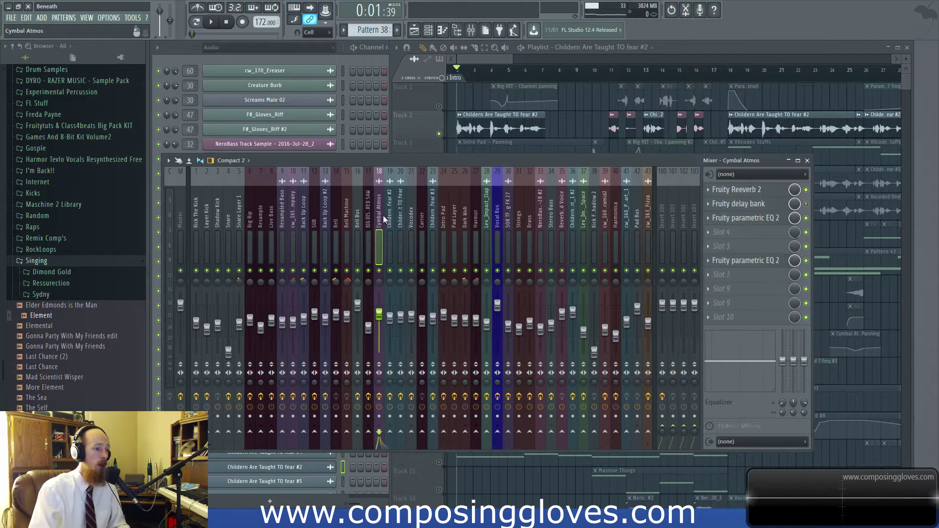
{"action": "left_click", "coordinate": [500, 218]}
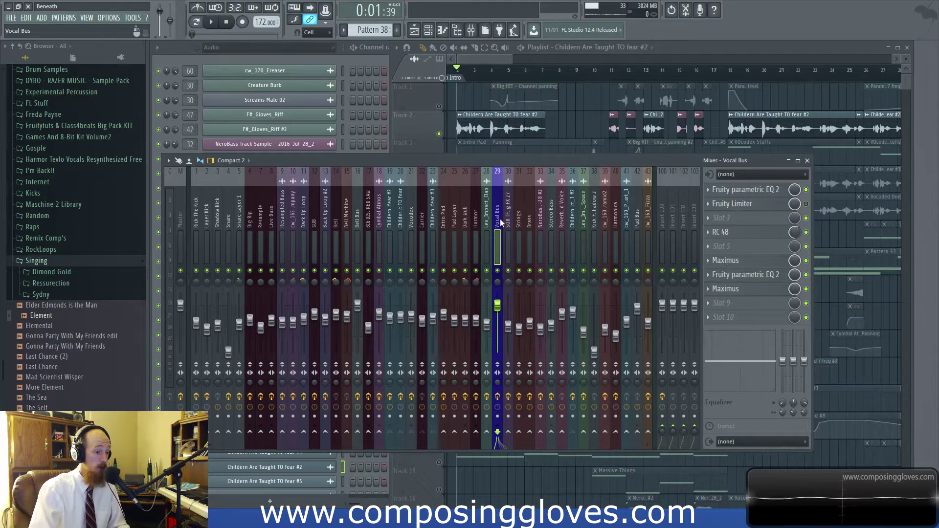
{"action": "left_click", "coordinate": [439, 204]}
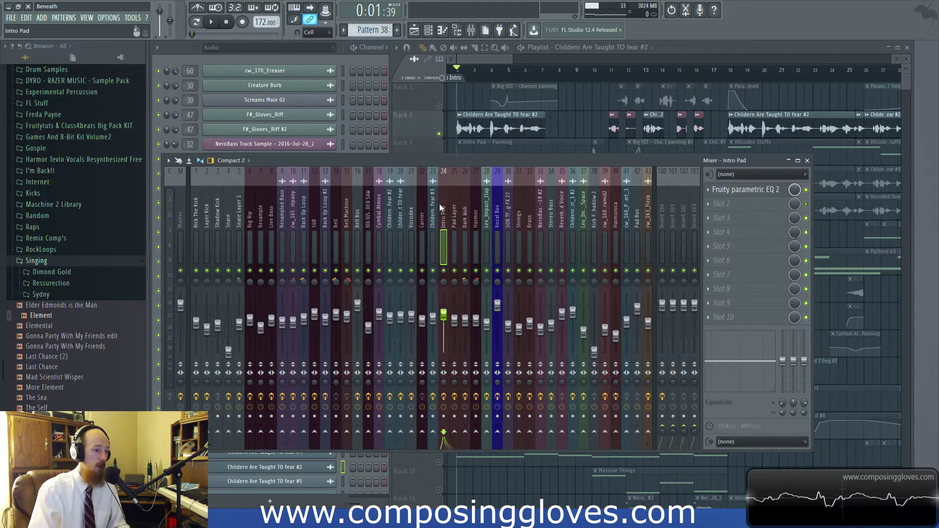
{"action": "left_click", "coordinate": [433, 215]}
{"action": "left_click", "coordinate": [390, 212]}
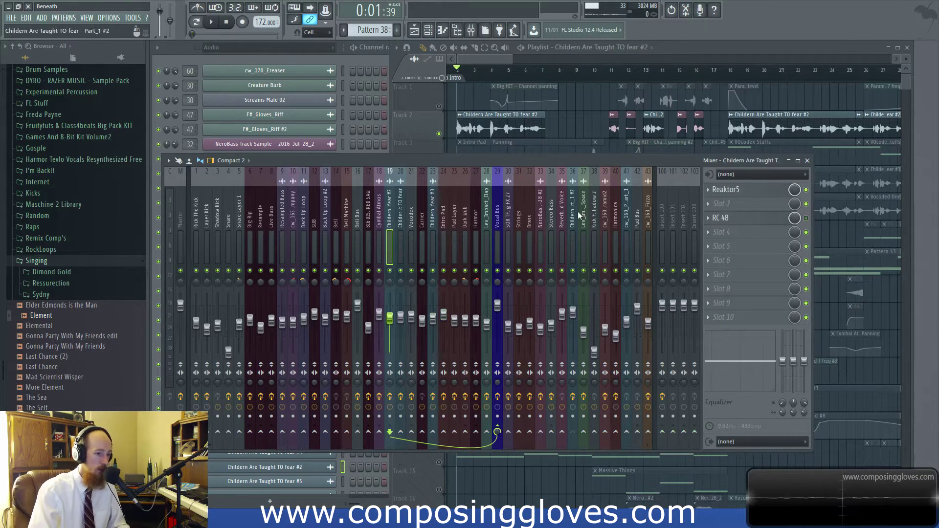
{"action": "left_click", "coordinate": [726, 189]}
{"action": "left_click_drag", "start_coordinate": [428, 369], "coordinate": [504, 66]}
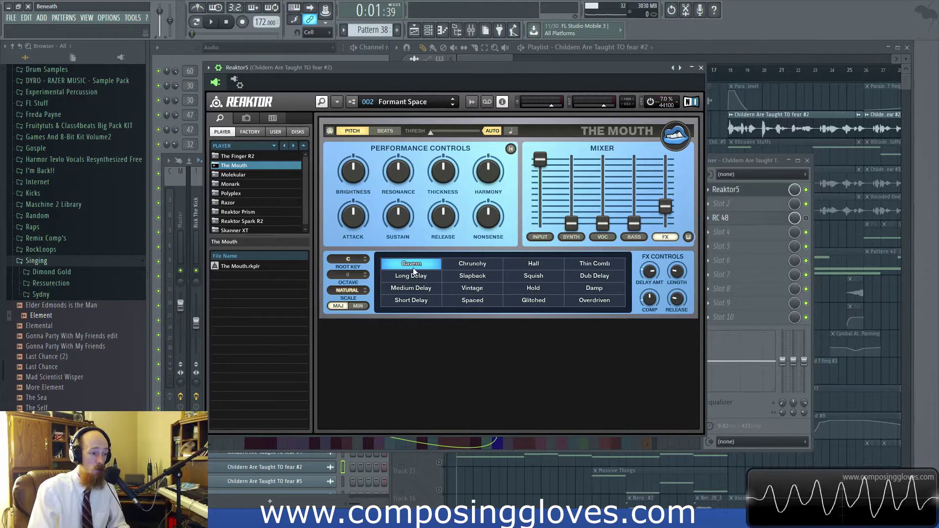
- Cycle The Mouth's mixer pages through the BASS, SYNTH, INPUT and FX presets, ending on FX
{"action": "left_click", "coordinate": [632, 236]}
{"action": "left_click", "coordinate": [602, 235]}
{"action": "left_click", "coordinate": [576, 237]}
{"action": "left_click", "coordinate": [630, 237]}
{"action": "left_click", "coordinate": [571, 237]}
{"action": "left_click", "coordinate": [540, 236]}
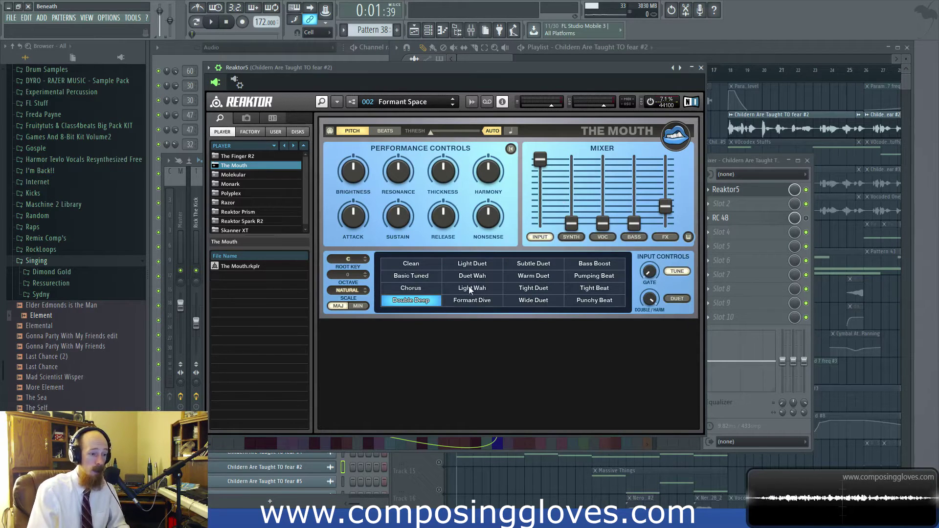
{"action": "left_click", "coordinate": [665, 236]}
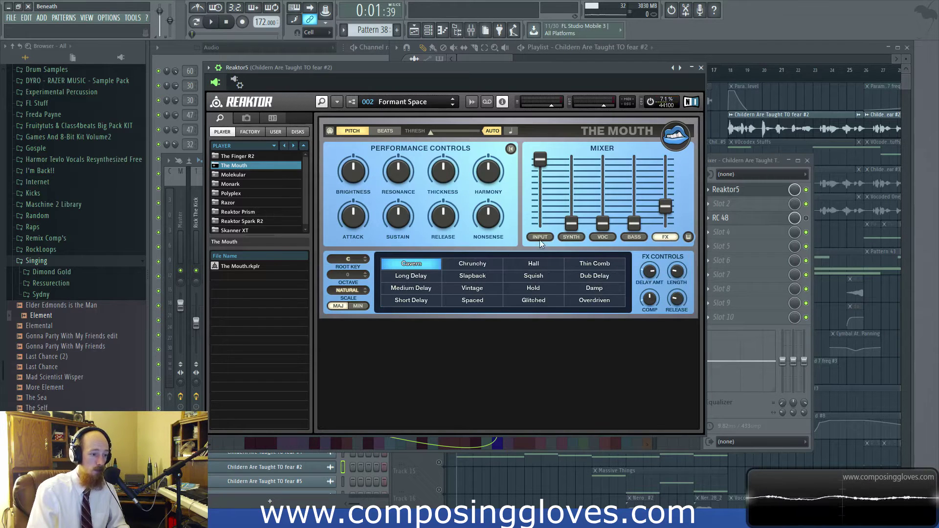
{"action": "left_click", "coordinate": [539, 238]}
{"action": "left_click", "coordinate": [665, 237]}
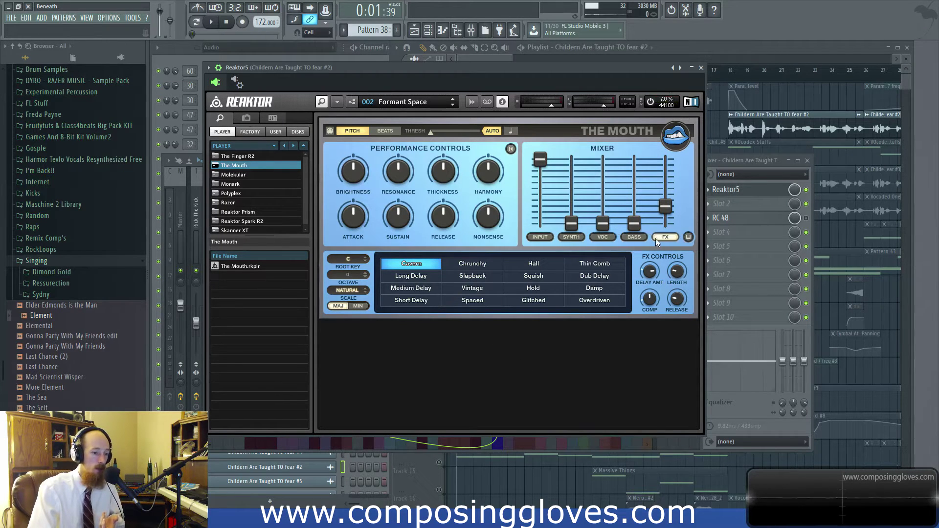
- Show The Mouth's root-key note panel, audition the vocal, and nudge the window left
{"action": "left_click", "coordinate": [686, 237]}
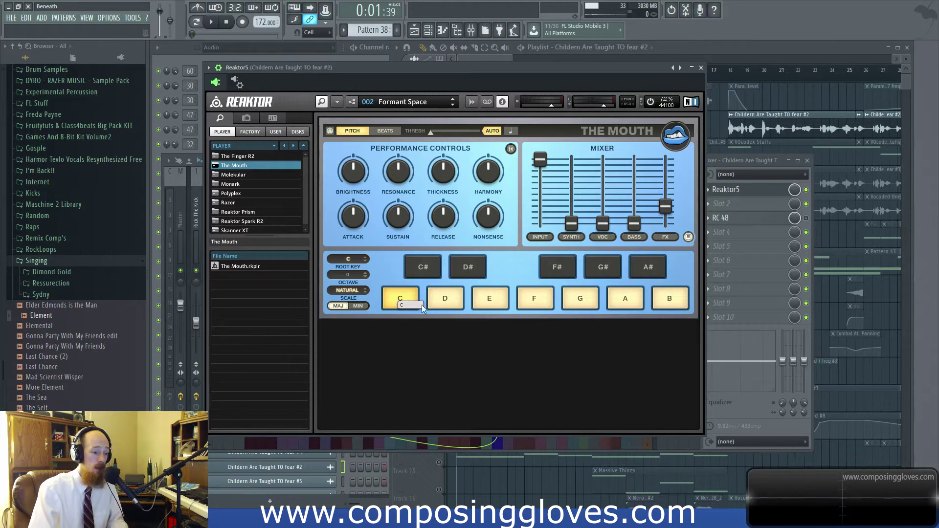
{"action": "key", "text": "space"}
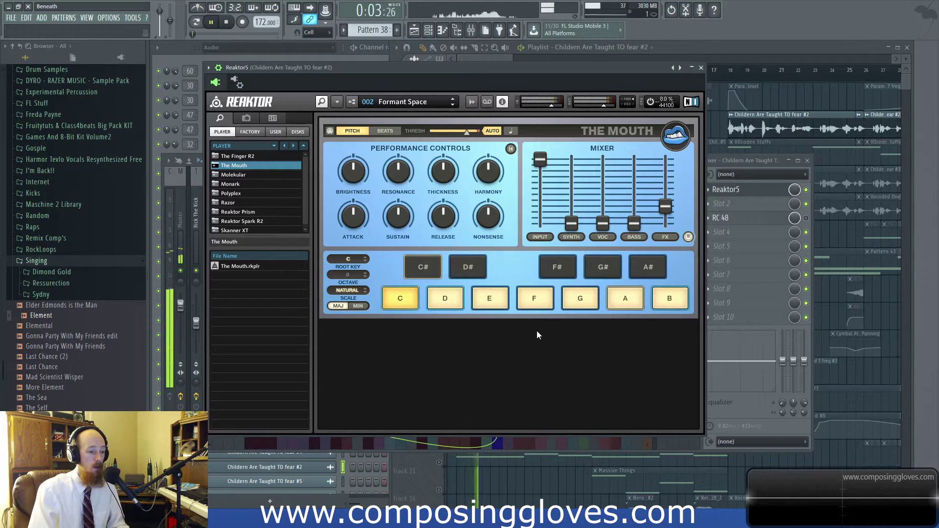
{"action": "key", "text": "space"}
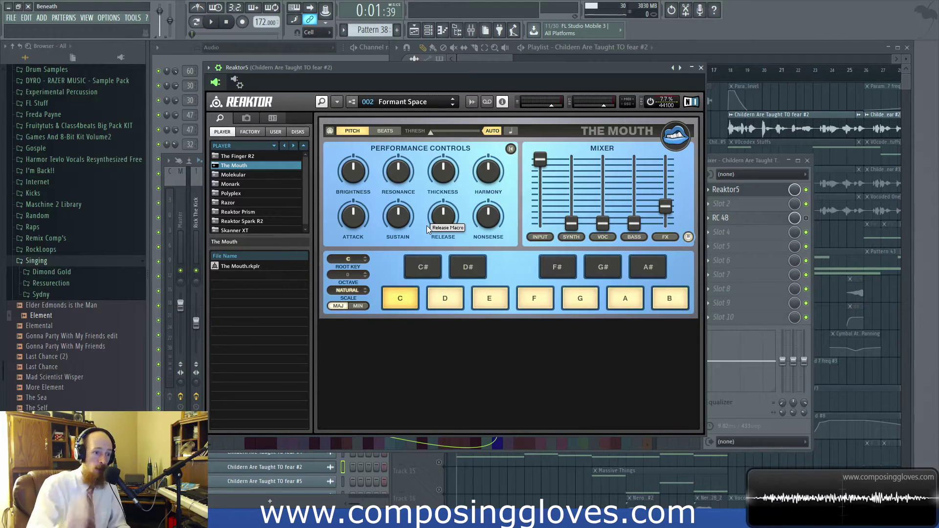
{"action": "left_click_drag", "start_coordinate": [692, 74], "coordinate": [667, 76]}
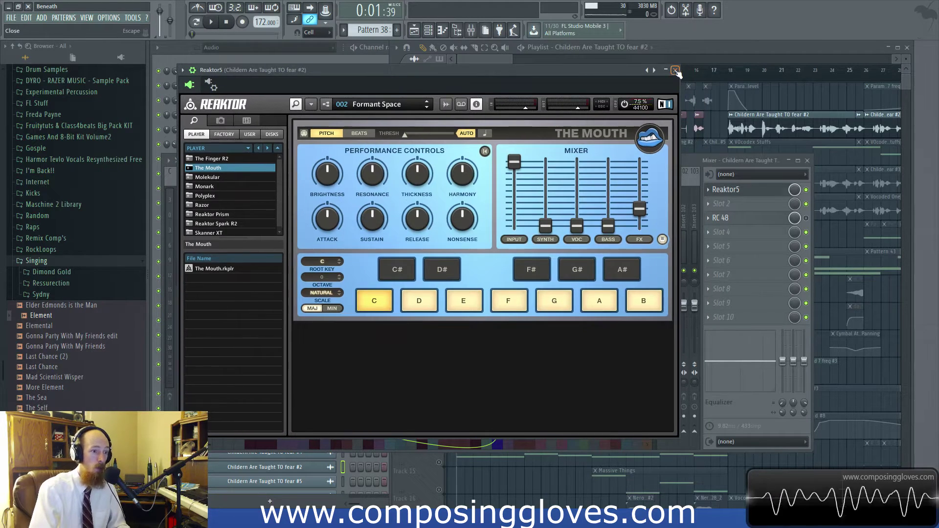
- Close Reaktor and play the playlist from around bar 11
{"action": "left_click", "coordinate": [676, 72]}
{"action": "left_click", "coordinate": [665, 51]}
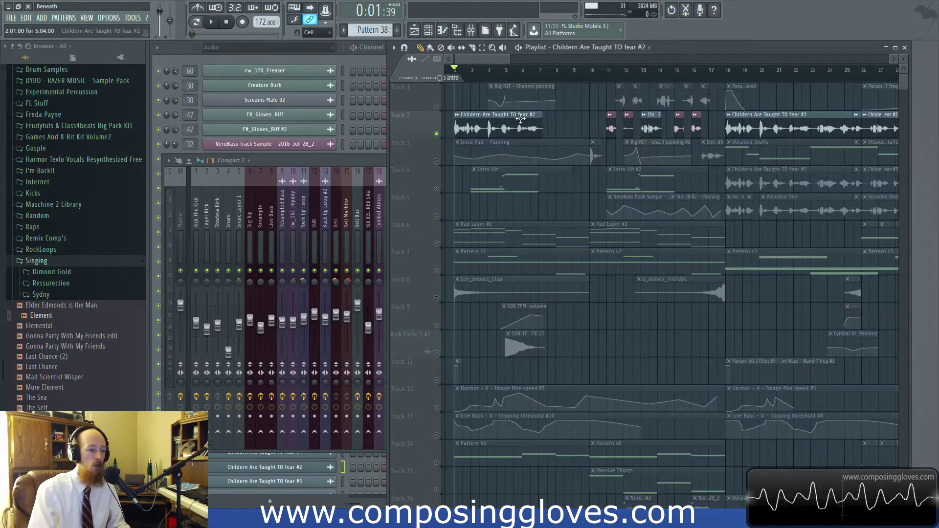
{"action": "scroll", "coordinate": [520, 118], "scroll_direction": "right", "scroll_amount": 5}
{"action": "left_click", "coordinate": [499, 69]}
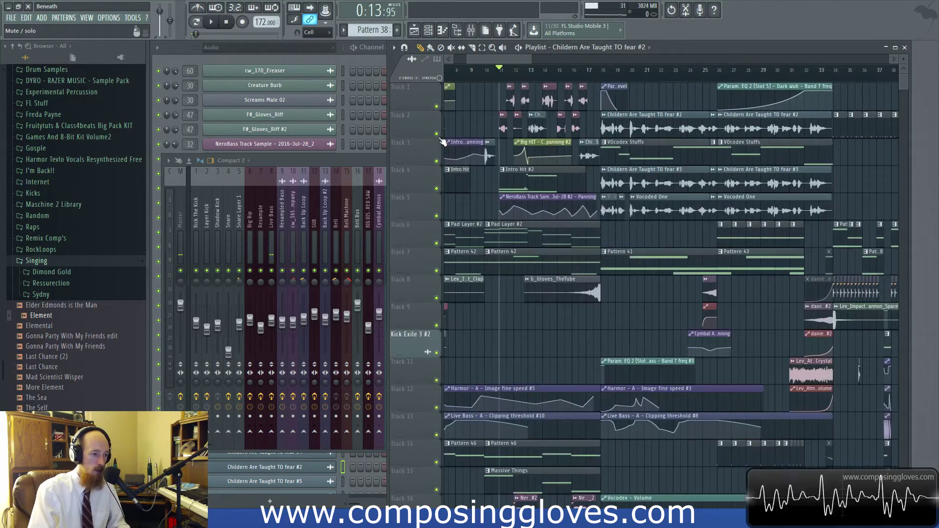
- Solo Track 2, toggle Track 1's mute back on, and audition playback
{"action": "scroll", "coordinate": [439, 136], "scroll_direction": "up", "scroll_amount": 4}
{"action": "right_click", "coordinate": [436, 133]}
{"action": "left_click", "coordinate": [436, 106]}
{"action": "left_click", "coordinate": [436, 106]}
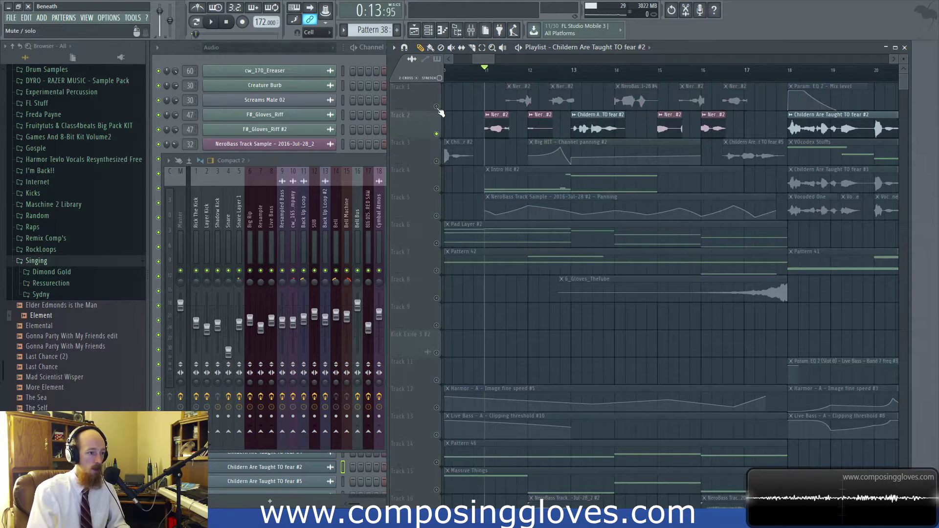
{"action": "left_click", "coordinate": [436, 106]}
{"action": "key", "text": "space"}
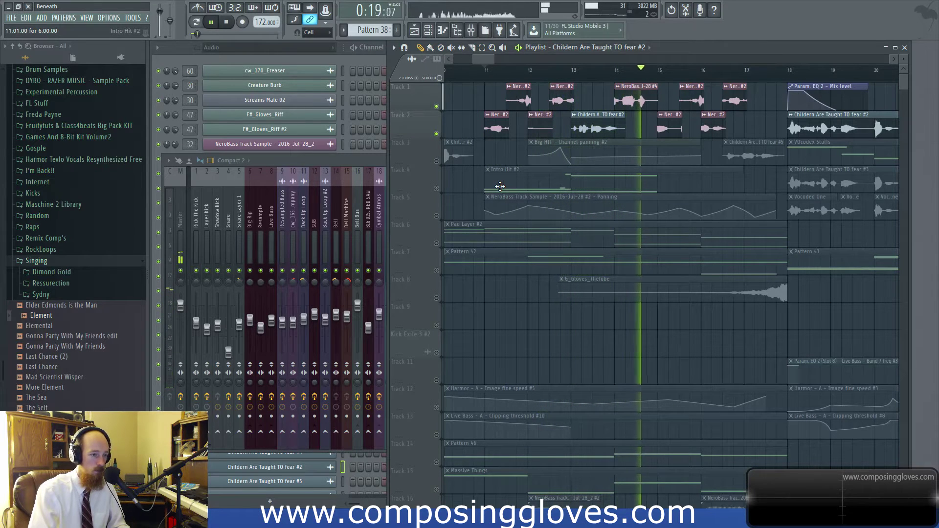
{"action": "key", "text": "space"}
- Unmute Tracks 3, 4, 5 and 7 and play from around bar 16
{"action": "scroll", "coordinate": [464, 156], "scroll_direction": "right", "scroll_amount": 3}
{"action": "left_click", "coordinate": [436, 160]}
{"action": "left_click", "coordinate": [557, 68]}
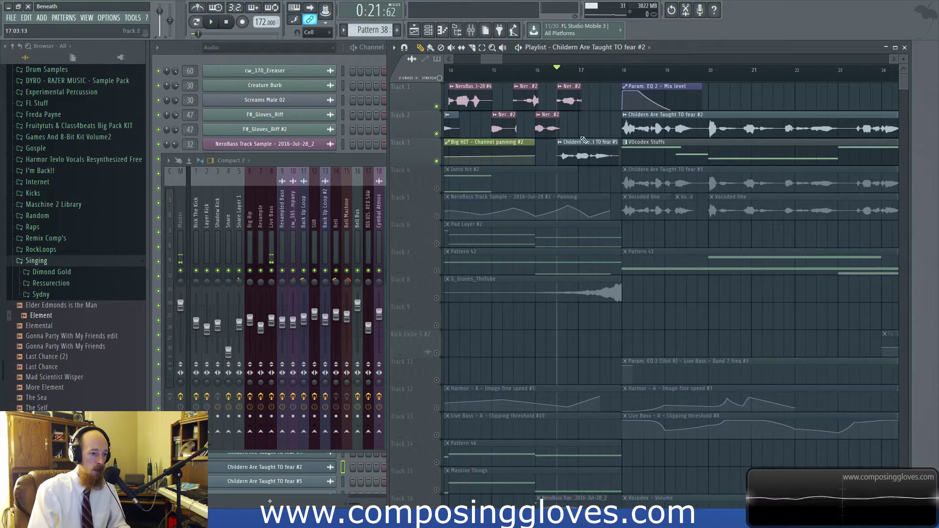
{"action": "left_click", "coordinate": [436, 189]}
{"action": "left_click", "coordinate": [437, 216]}
{"action": "left_click", "coordinate": [436, 271]}
{"action": "scroll", "coordinate": [571, 165], "scroll_direction": "down", "scroll_amount": 5}
{"action": "key", "text": "space"}
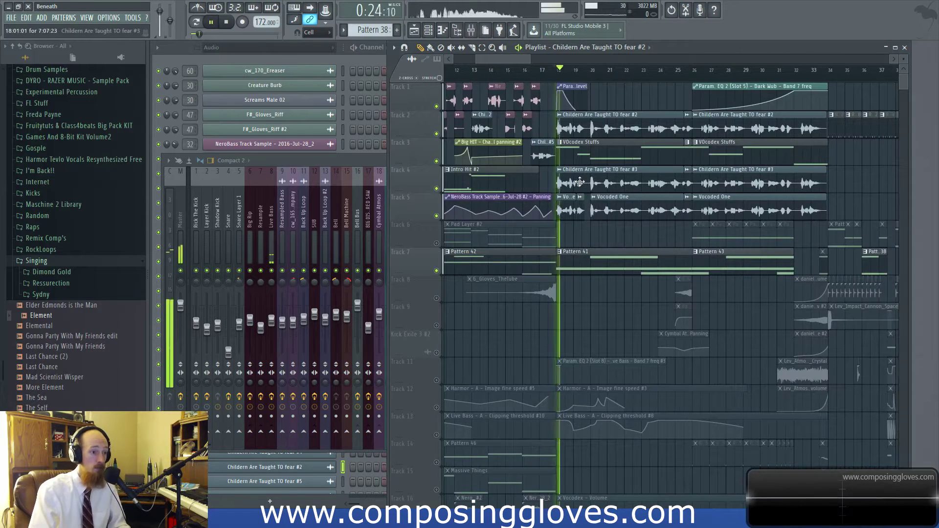
- Solo Track 2 again and unmute Track 3 so only Tracks 2 and 3 play
{"action": "left_click", "coordinate": [436, 133], "text": "ctrl"}
{"action": "key", "text": "space"}
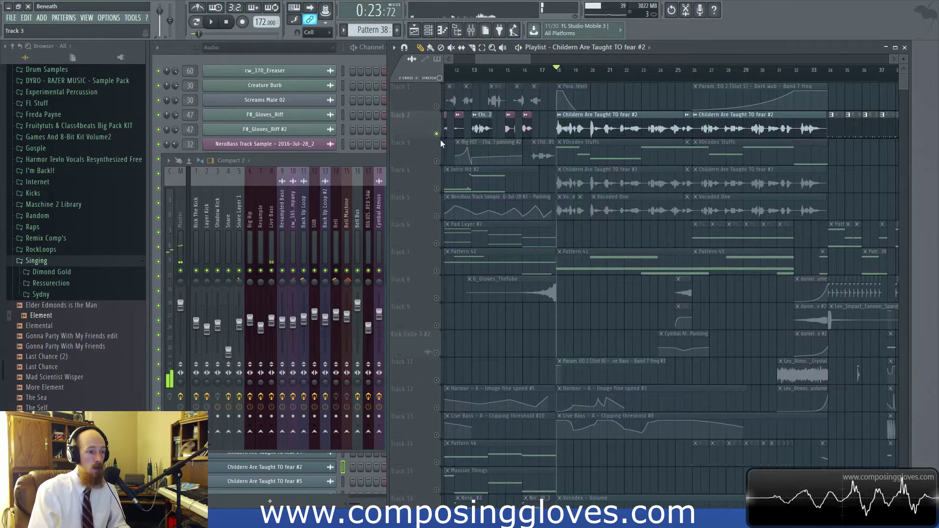
{"action": "left_click", "coordinate": [437, 161]}
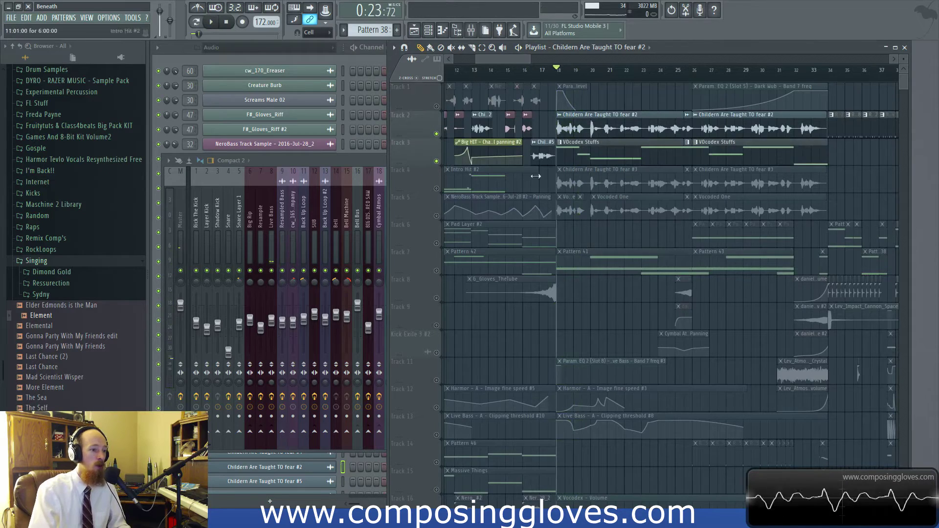
- View the VOcodex Stuffs pattern's Carrier notes in the piano roll, then briefly open the Carrier synth
{"action": "double_click", "coordinate": [621, 157]}
{"action": "scroll", "coordinate": [410, 207], "scroll_direction": "up", "scroll_amount": 2}
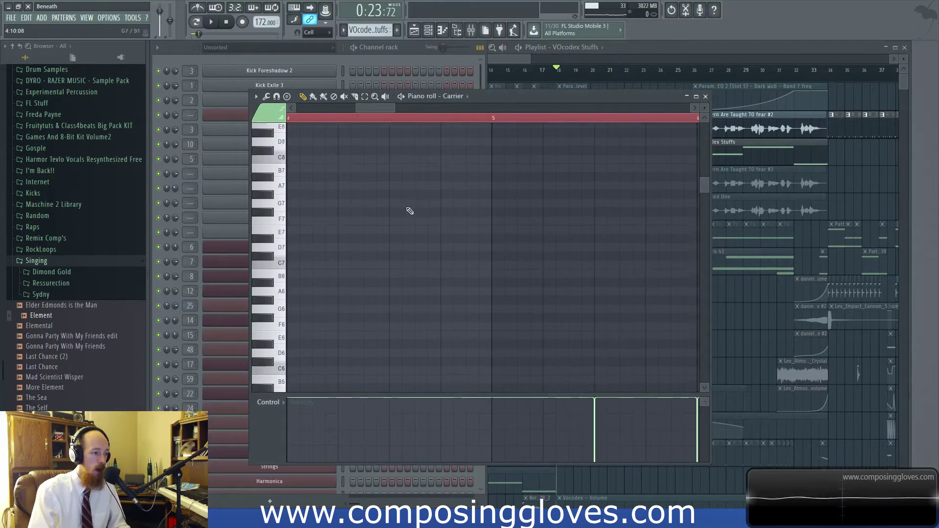
{"action": "scroll", "coordinate": [399, 224], "scroll_direction": "down", "scroll_amount": 15}
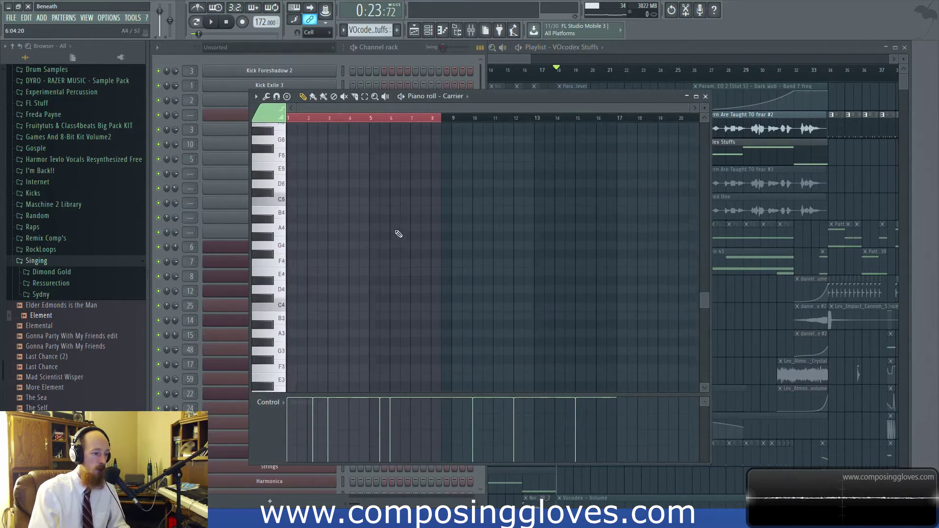
{"action": "left_click", "coordinate": [237, 58]}
{"action": "left_click", "coordinate": [303, 403]}
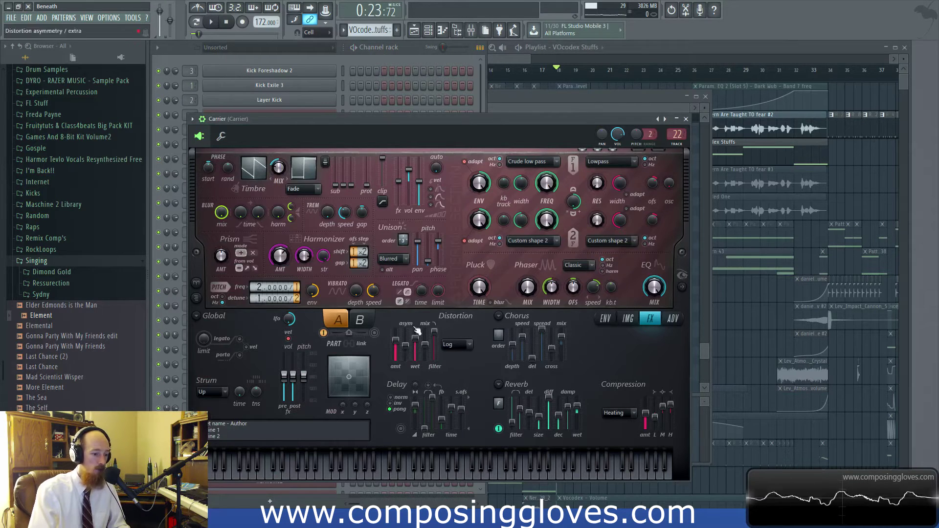
{"action": "left_click", "coordinate": [685, 119]}
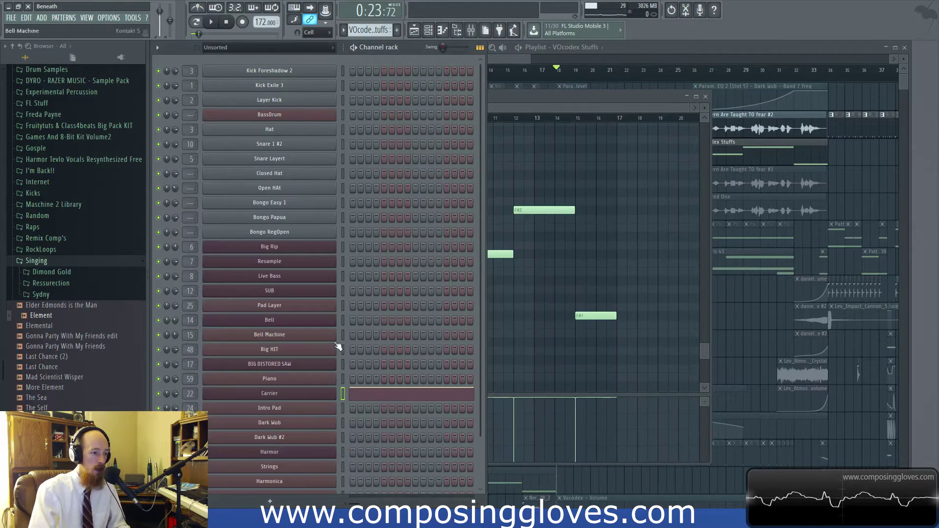
- Select the Vocodex mixer insert, check its slot-1 Fruity parametric EQ 2, then open Vocodex
{"action": "left_click", "coordinate": [470, 30]}
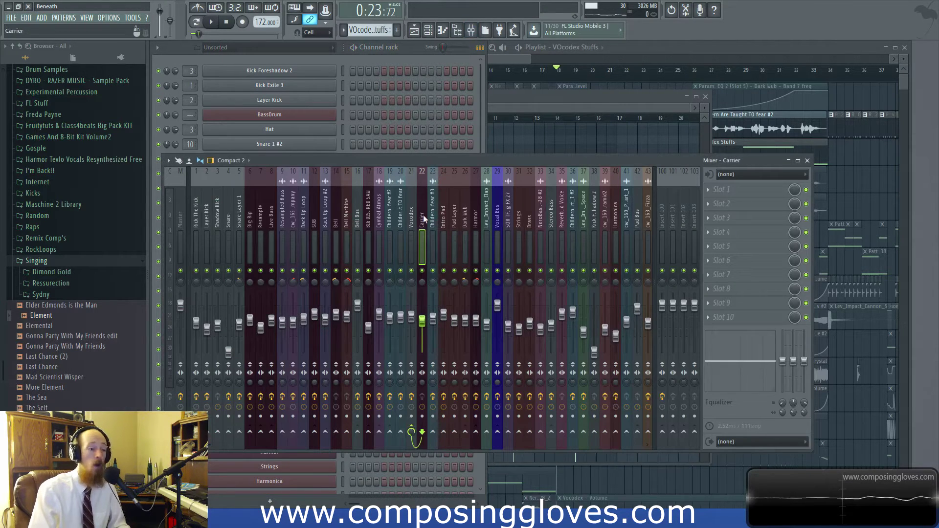
{"action": "left_click", "coordinate": [413, 223]}
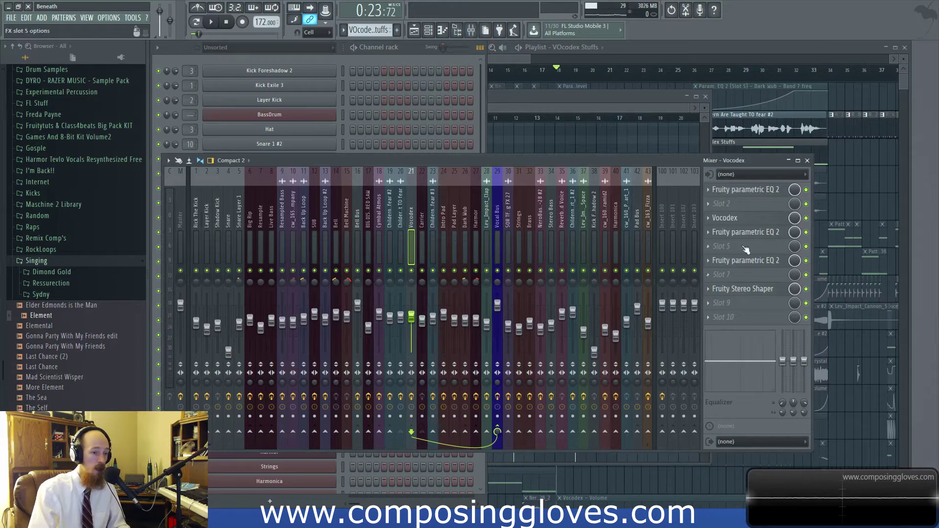
{"action": "left_click", "coordinate": [422, 224]}
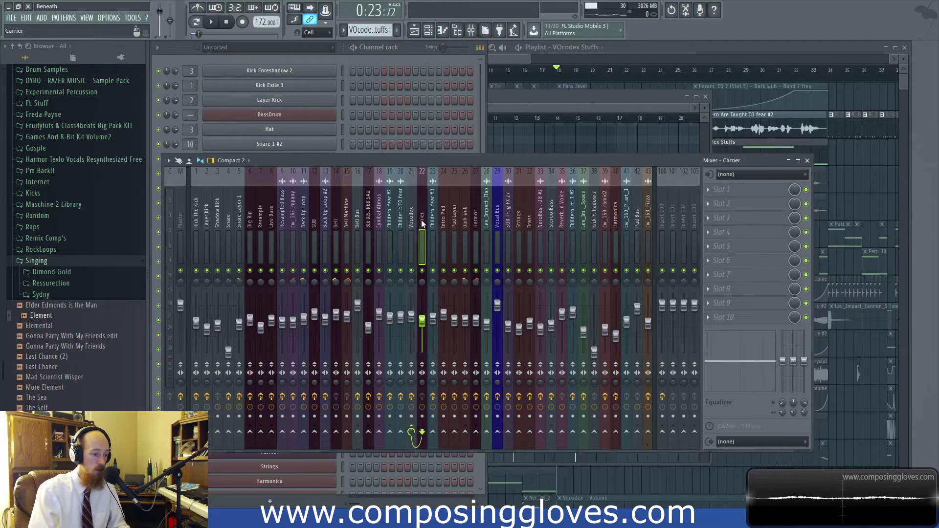
{"action": "left_click", "coordinate": [412, 223]}
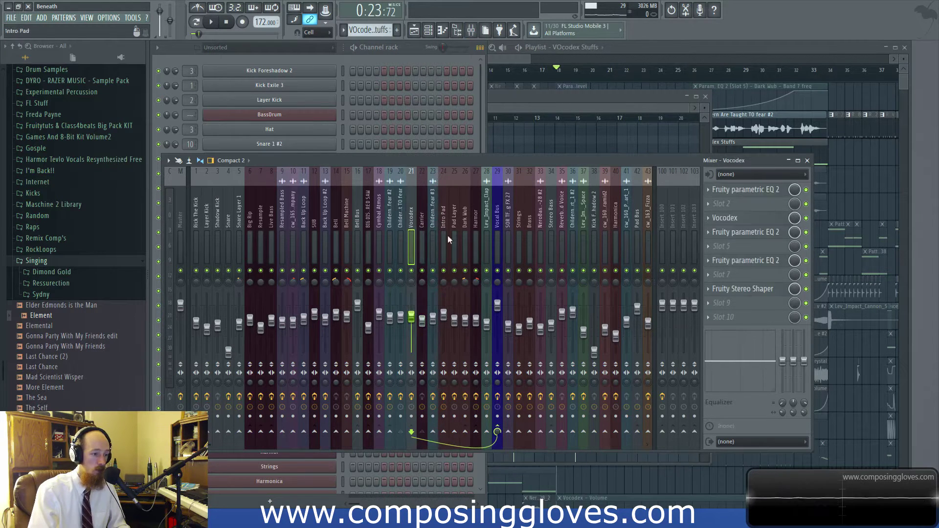
{"action": "left_click", "coordinate": [744, 189]}
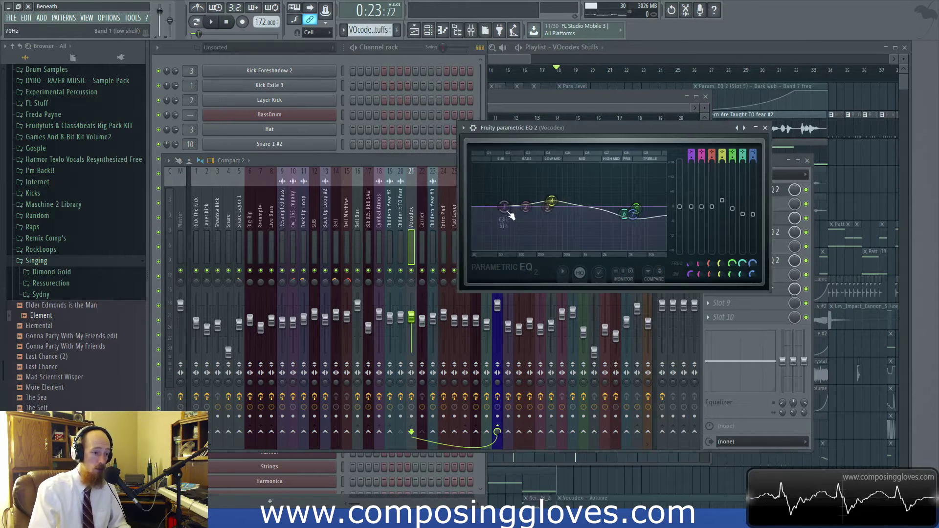
{"action": "left_click", "coordinate": [765, 128]}
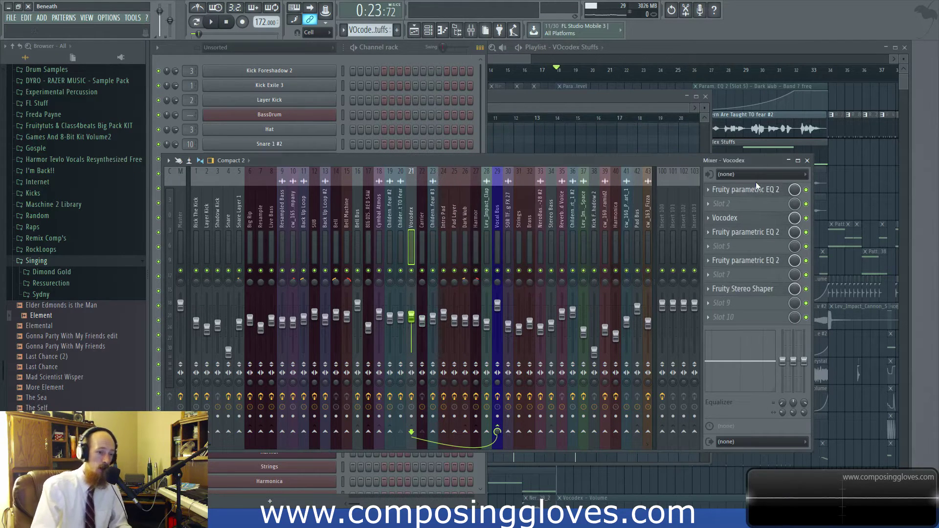
{"action": "left_click", "coordinate": [758, 218]}
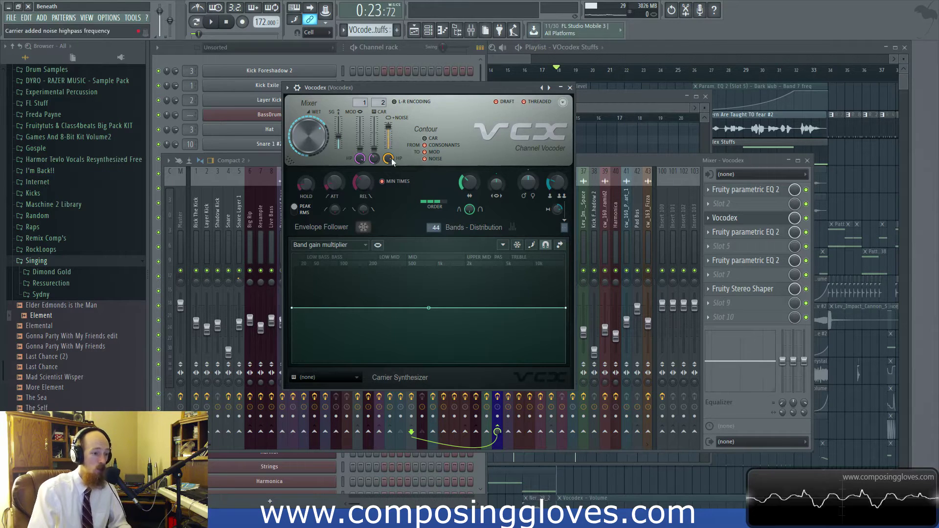
- Switch the Vocodex graph to Band distribution, close the vocoder, and return to the playlist
{"action": "left_click", "coordinate": [337, 246]}
{"action": "left_click", "coordinate": [353, 352]}
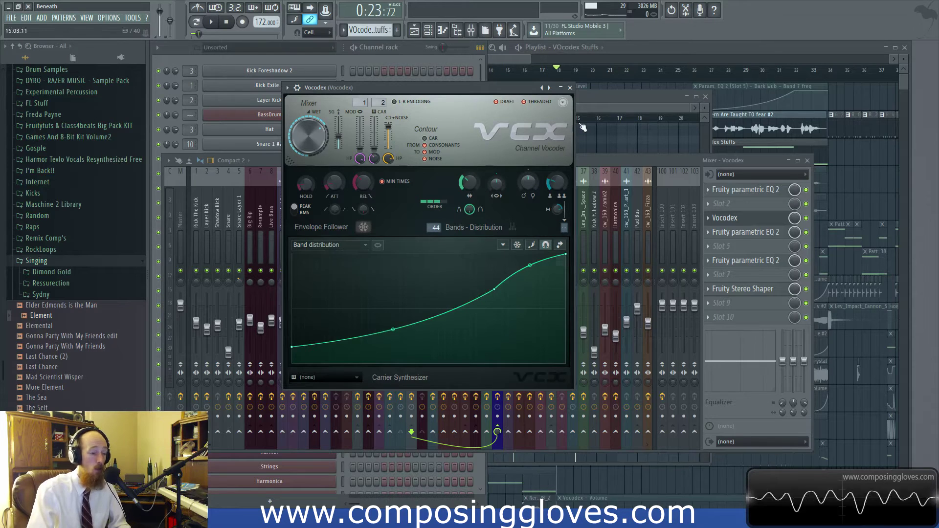
{"action": "left_click", "coordinate": [569, 88]}
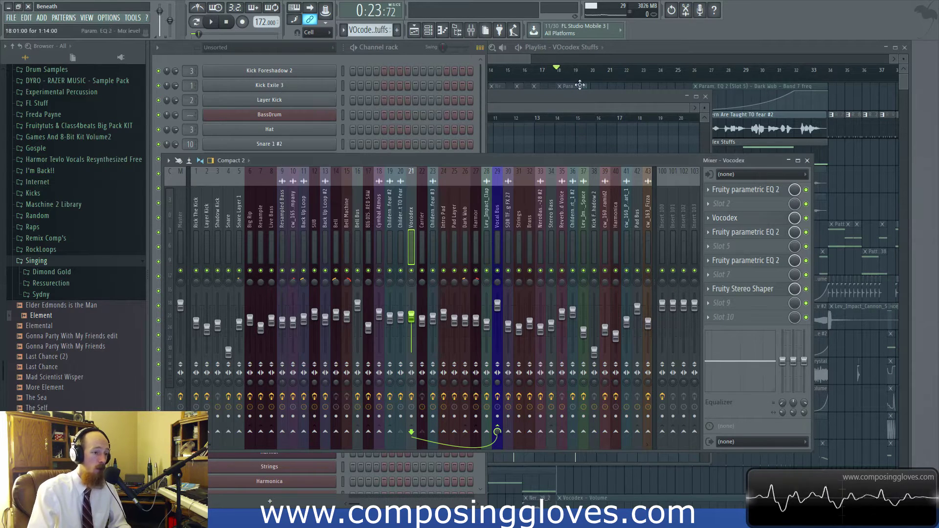
{"action": "left_click", "coordinate": [652, 51]}
- Replay the arrangement and open channel settings for the Track 4 'Childern Are Taught TO fear #3' clip
{"action": "key", "text": "space"}
{"action": "key", "text": "space"}
{"action": "left_click", "coordinate": [577, 176]}
{"action": "key", "text": "space"}
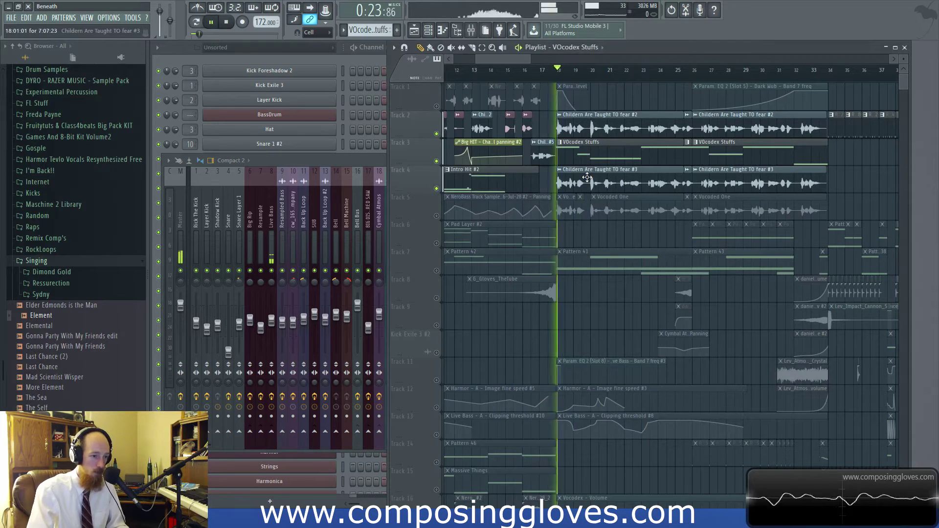
{"action": "key", "text": "space"}
{"action": "double_click", "coordinate": [575, 183]}
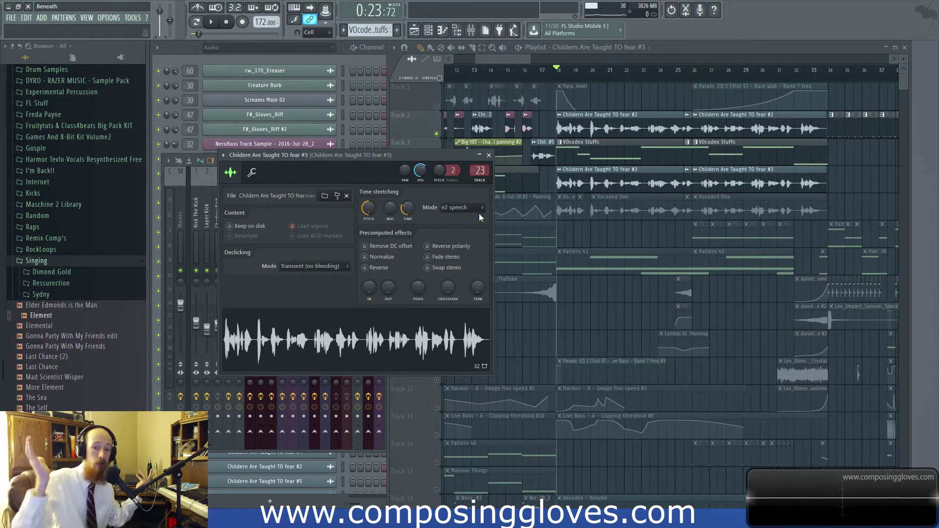
- Check insert 23's Fruity Stereo Shaper, hear its parametric EQ during playback, then return to the playlist
{"action": "left_click", "coordinate": [470, 30]}
{"action": "left_click", "coordinate": [768, 194]}
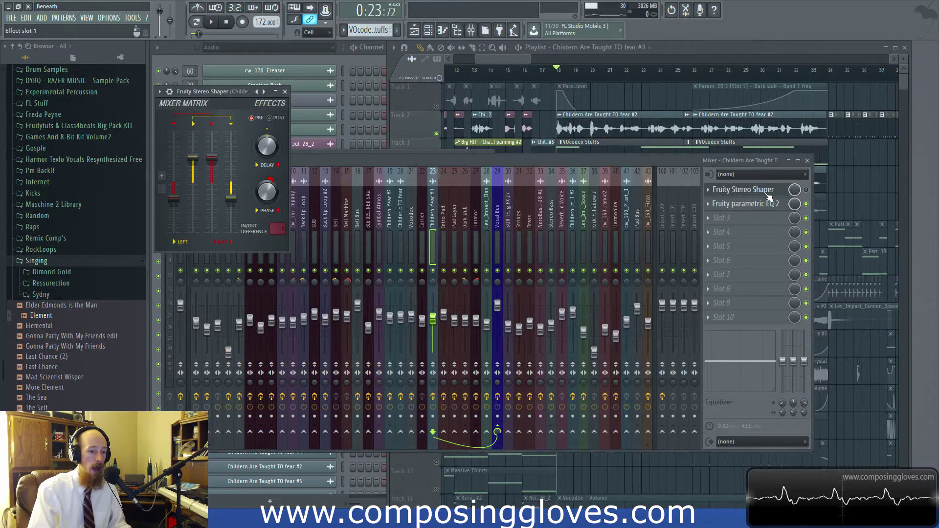
{"action": "left_click", "coordinate": [766, 194]}
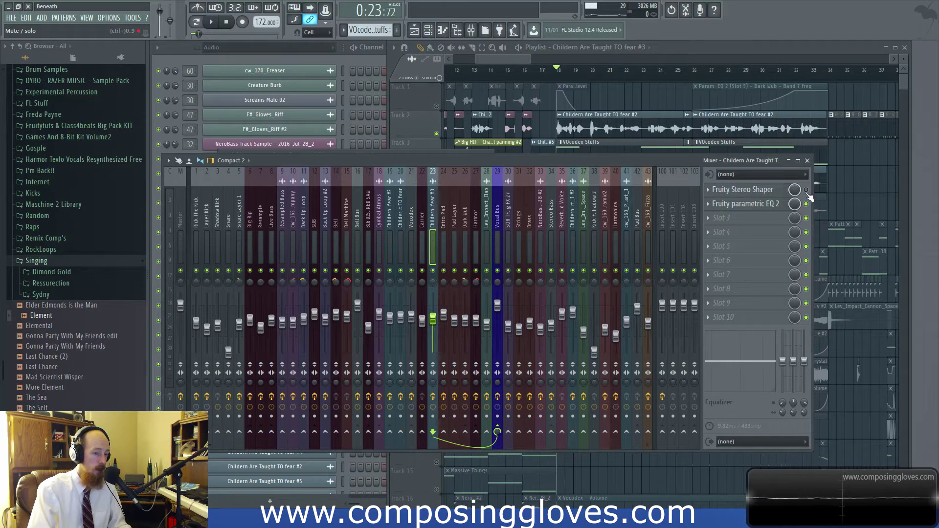
{"action": "left_click", "coordinate": [773, 203]}
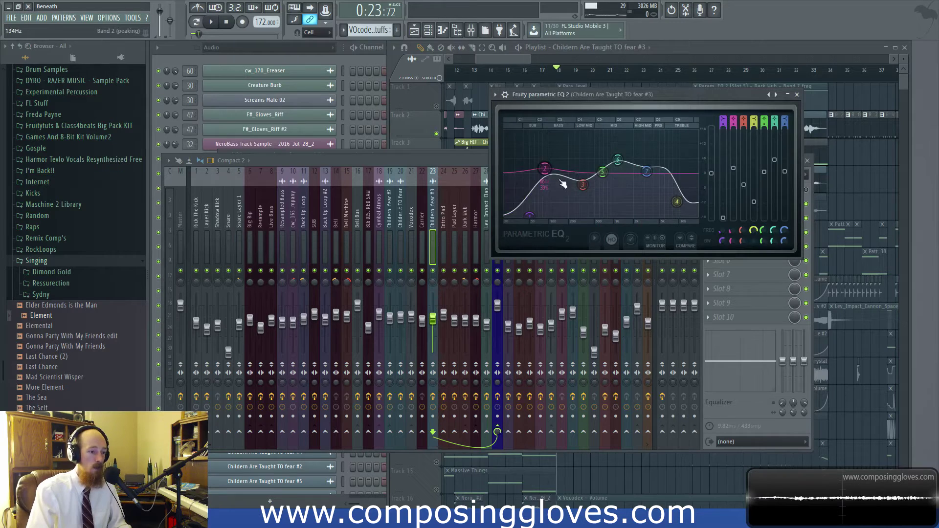
{"action": "key", "text": "space"}
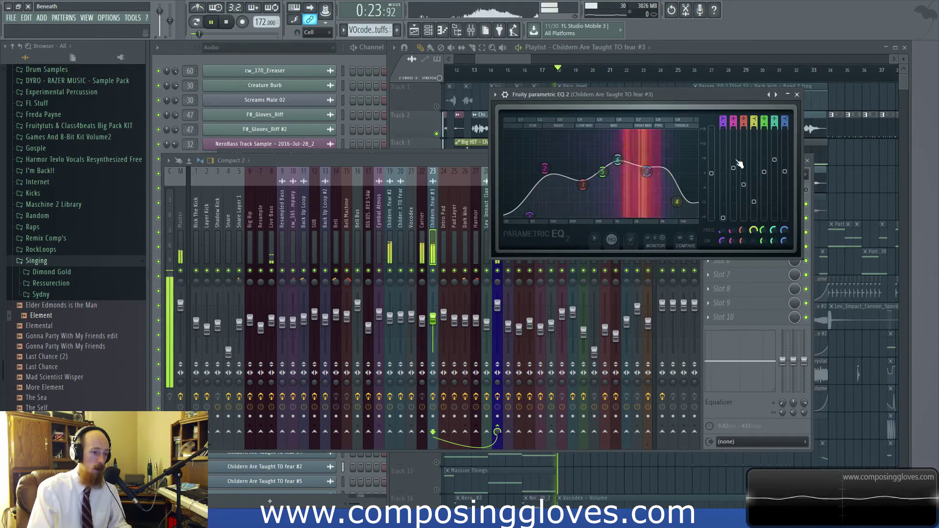
{"action": "left_click", "coordinate": [796, 94]}
{"action": "key", "text": "space"}
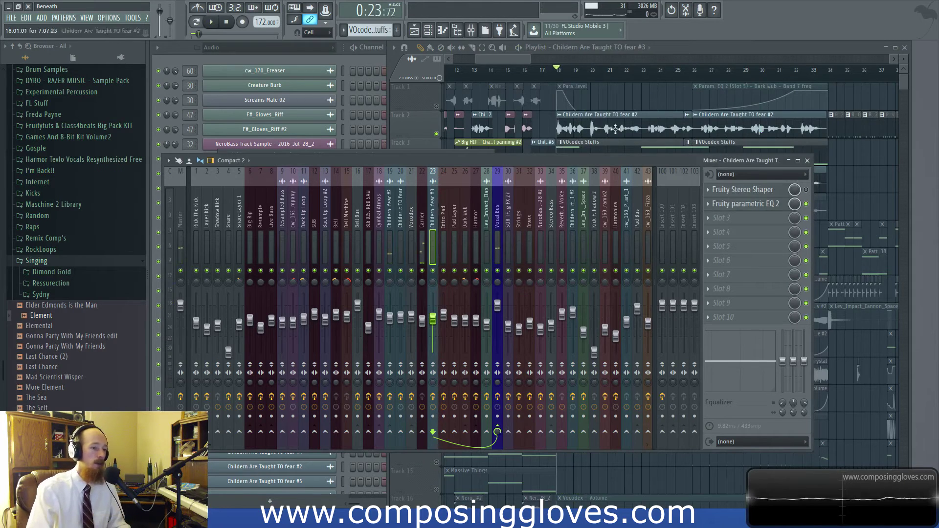
{"action": "left_click", "coordinate": [597, 142]}
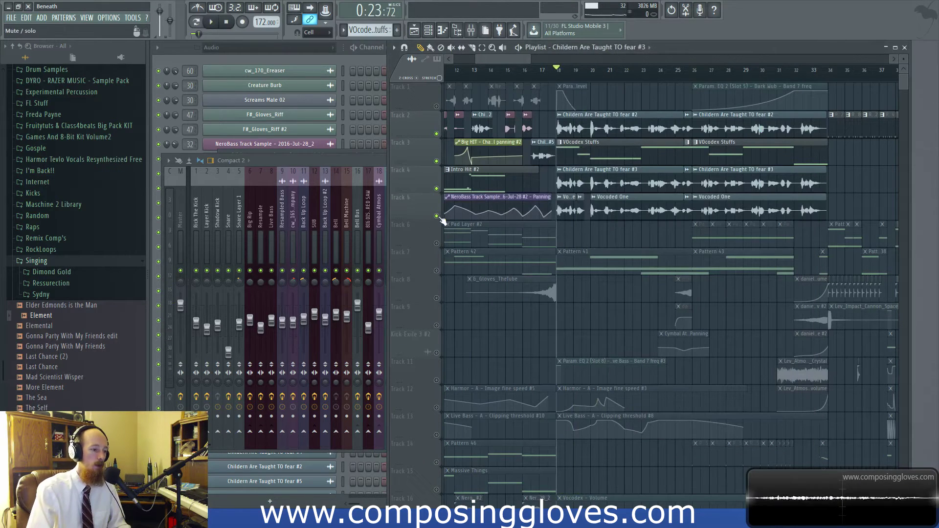
- Play the arrangement with Track 4's fear #3 vocal muted, then with Track 2 muted too
{"action": "key", "text": "space"}
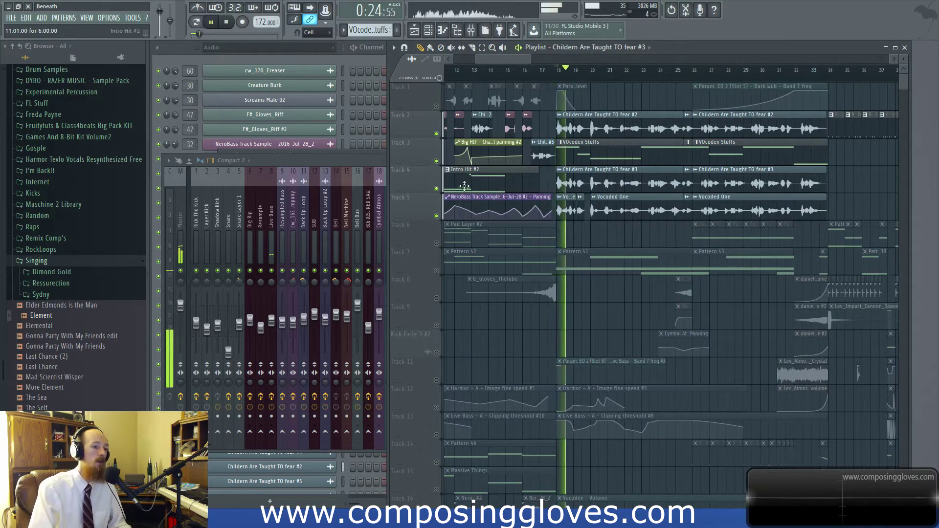
{"action": "key", "text": "space"}
{"action": "left_click_drag", "start_coordinate": [589, 198], "coordinate": [649, 183]}
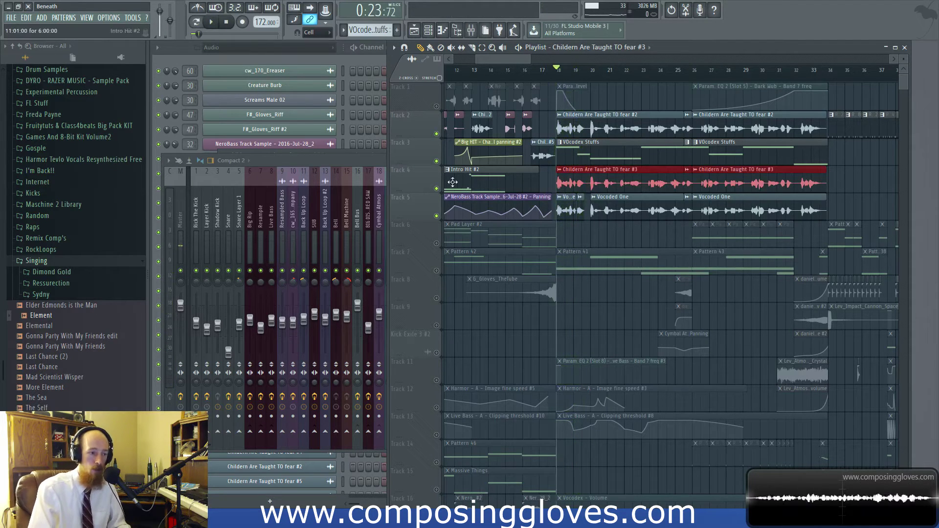
{"action": "left_click", "coordinate": [436, 189]}
{"action": "key", "text": "space"}
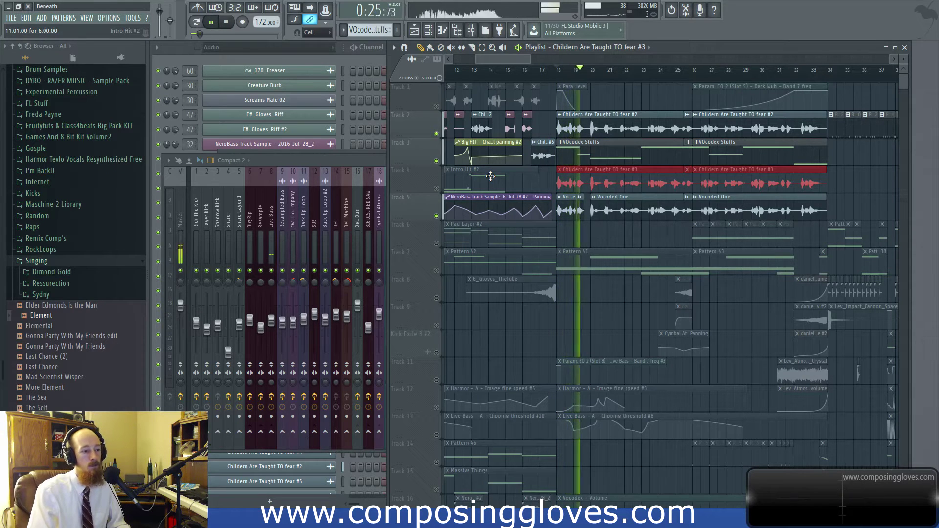
{"action": "left_click", "coordinate": [436, 133]}
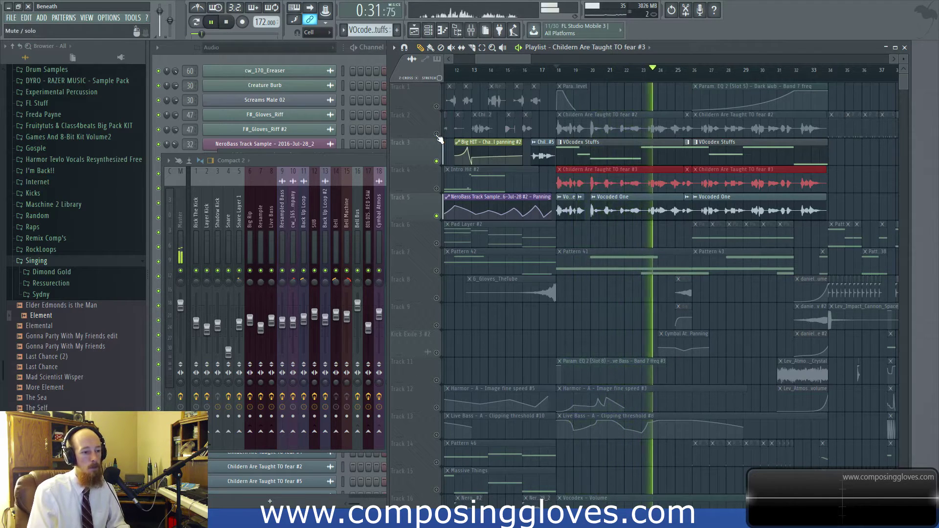
{"action": "key", "text": "space"}
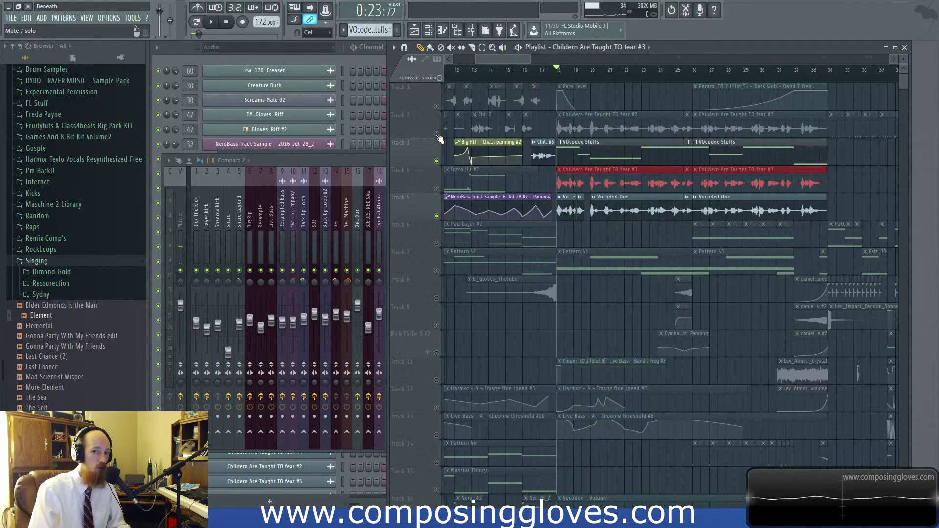
- Unmute Tracks 2 and 4, reselect both Track 4 vocal clips, and show their mixer insert
{"action": "left_click", "coordinate": [436, 134]}
{"action": "left_click", "coordinate": [436, 188]}
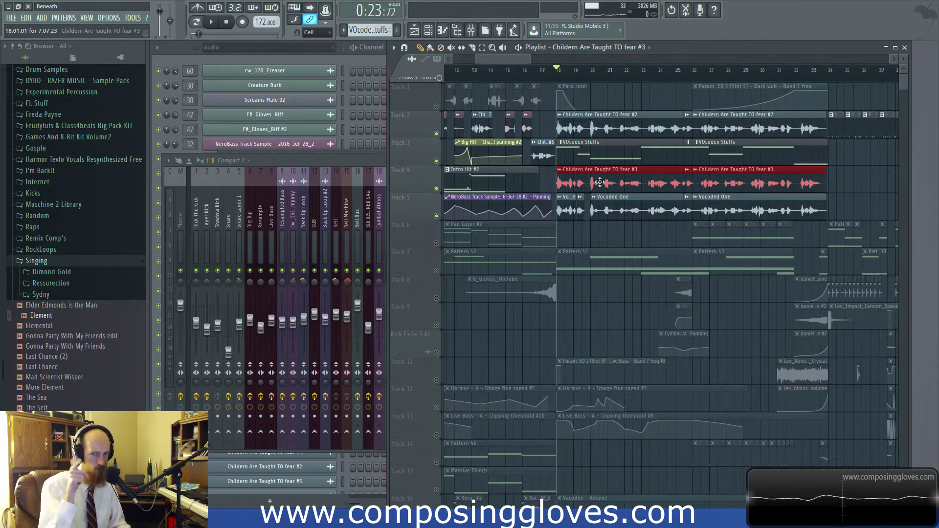
{"action": "left_click_drag", "start_coordinate": [576, 212], "coordinate": [793, 132]}
{"action": "left_click", "coordinate": [619, 182]}
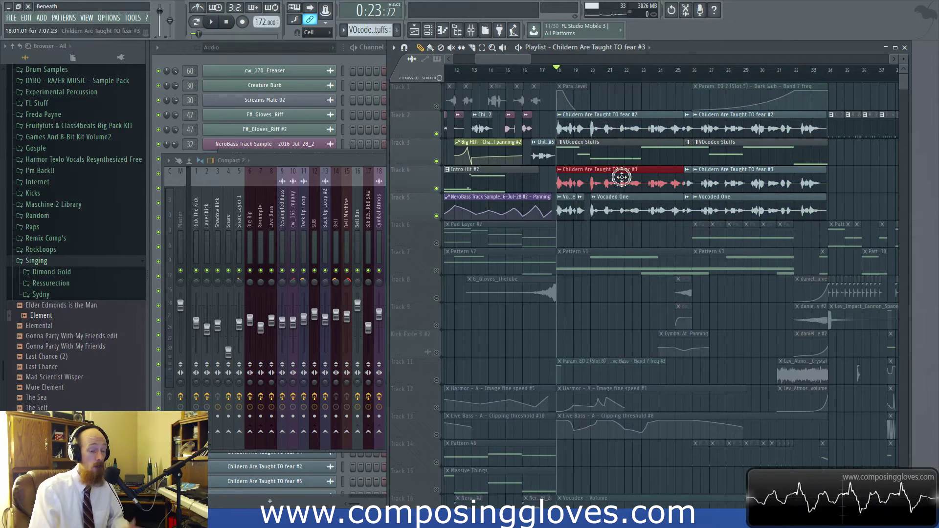
{"action": "left_click_drag", "start_coordinate": [619, 182], "coordinate": [796, 190]}
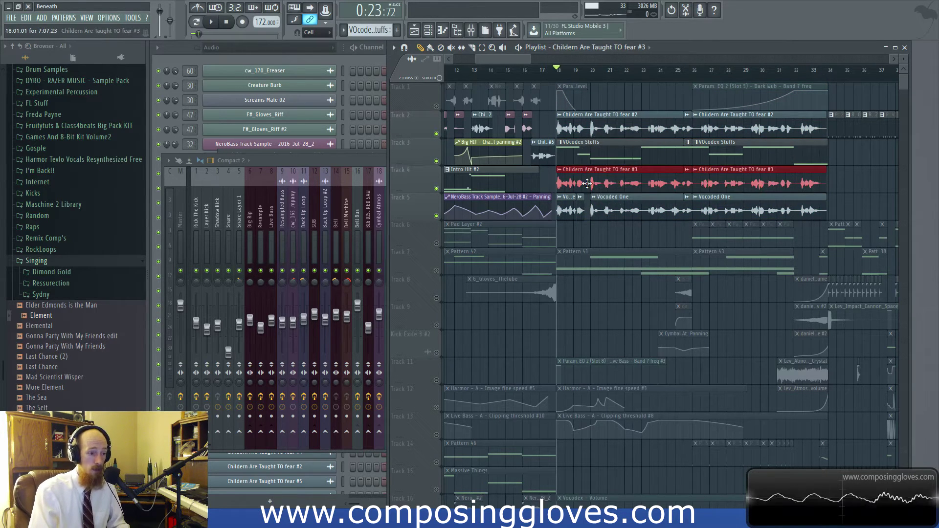
{"action": "left_click", "coordinate": [337, 163]}
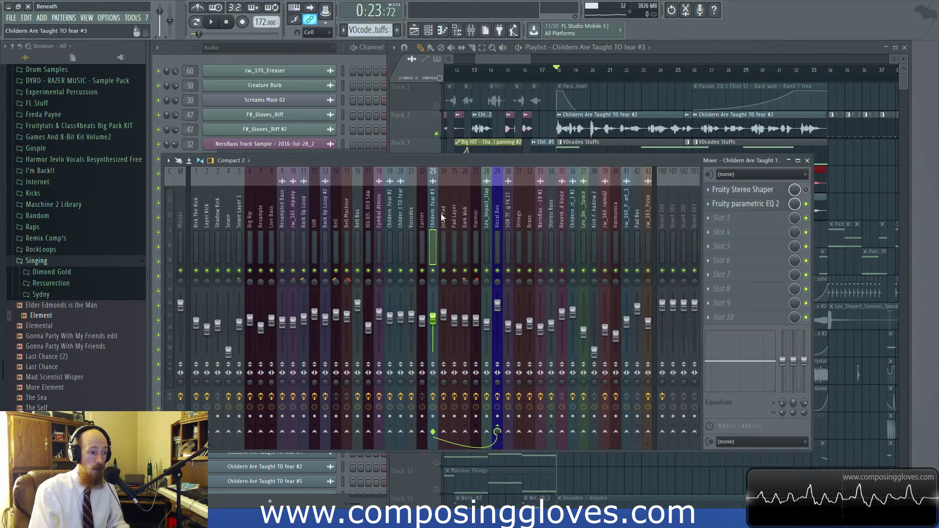
- Check the fear #3 vocal's Fruity parametric EQ 2 curve, then return to the playlist
{"action": "left_click", "coordinate": [764, 205]}
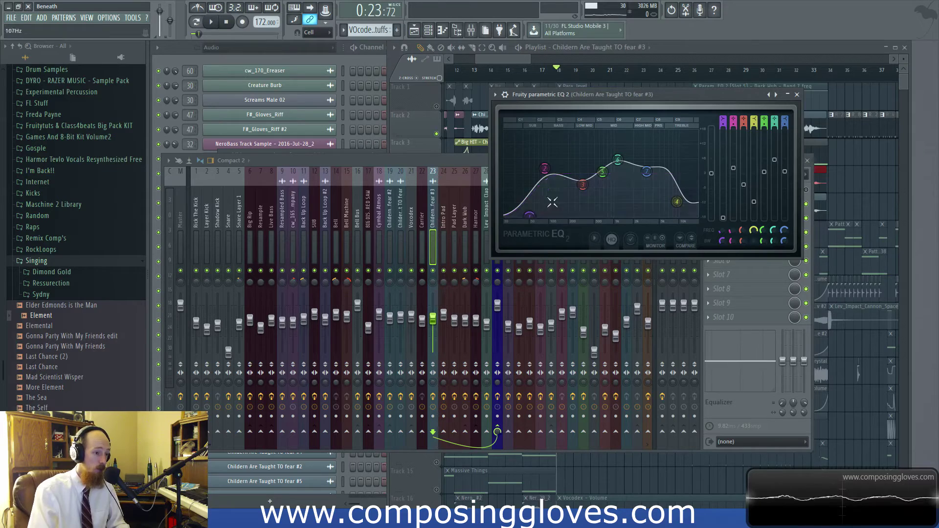
{"action": "left_click", "coordinate": [796, 95]}
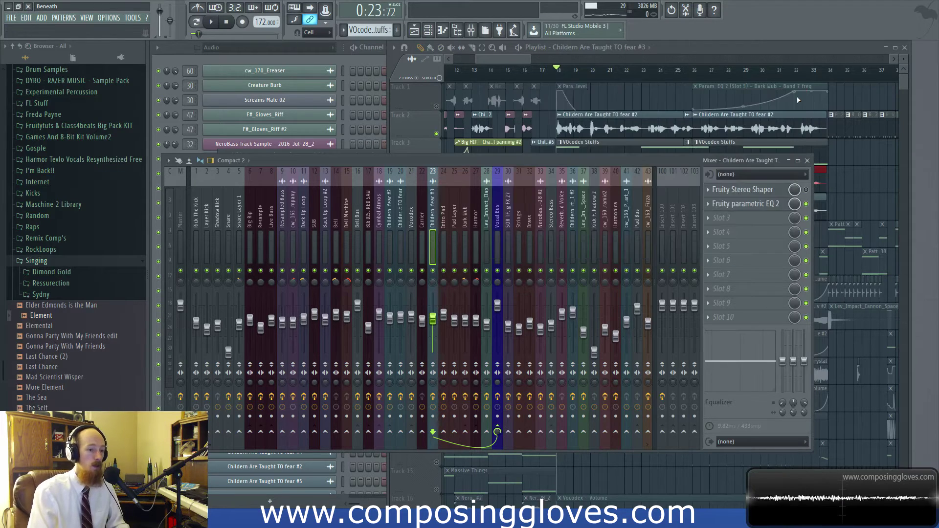
{"action": "left_click", "coordinate": [803, 51]}
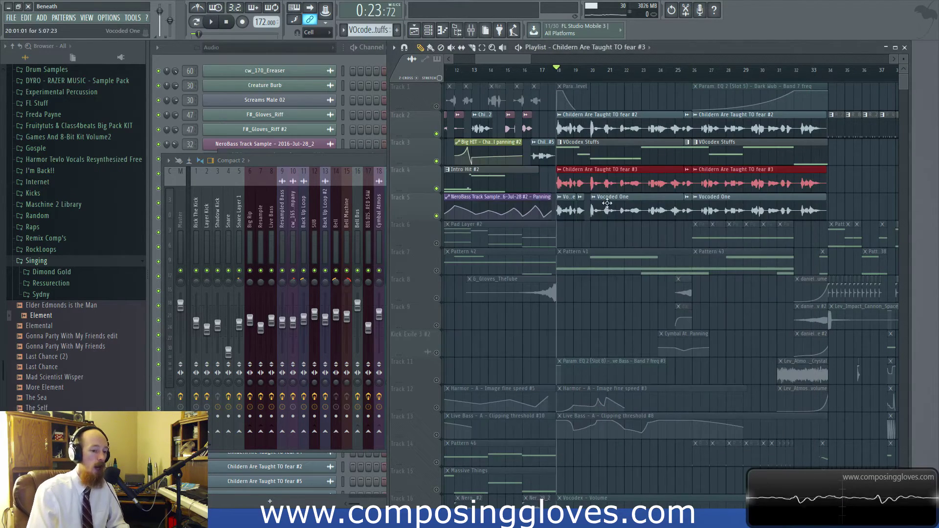
- Inspect Pattern 41 on Track 7 and the channels it uses
{"action": "scroll", "coordinate": [607, 203], "scroll_direction": "down", "scroll_amount": 3}
{"action": "scroll", "coordinate": [589, 167], "scroll_direction": "up", "scroll_amount": 3}
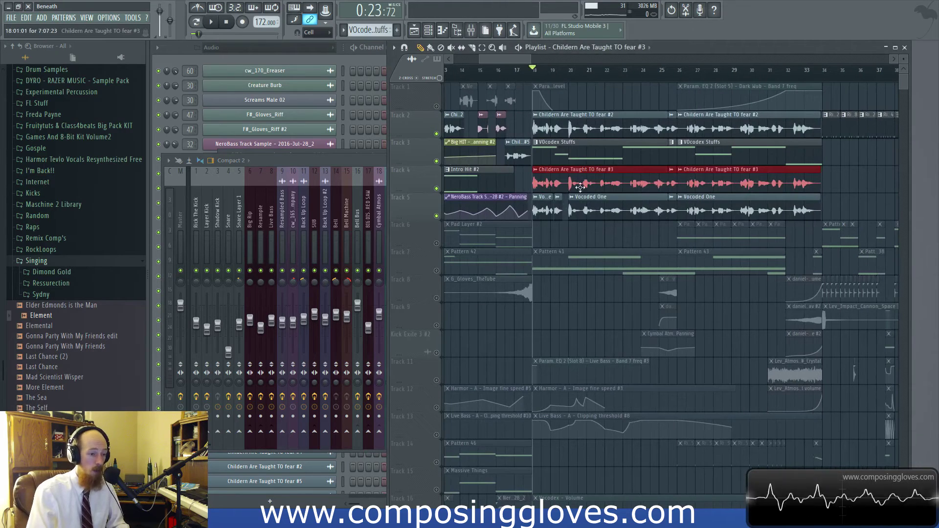
{"action": "left_click", "coordinate": [426, 270]}
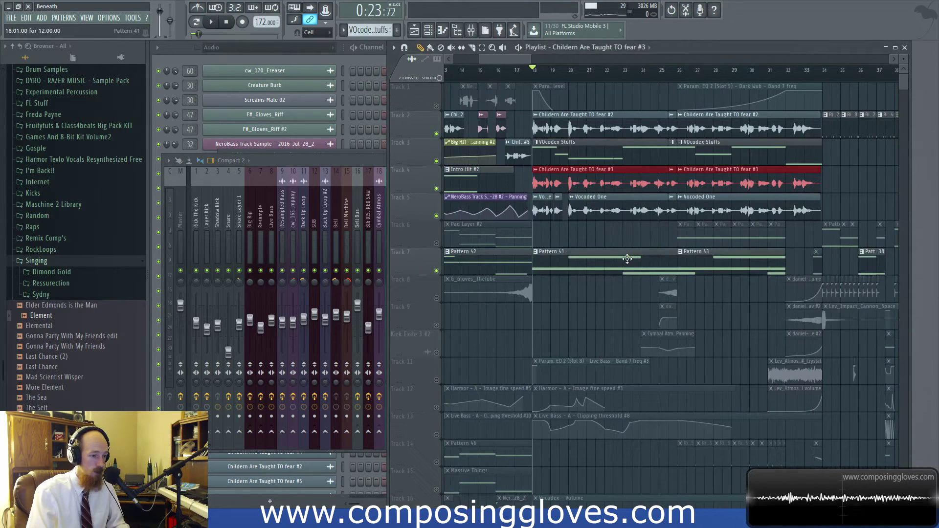
{"action": "left_click", "coordinate": [317, 60]}
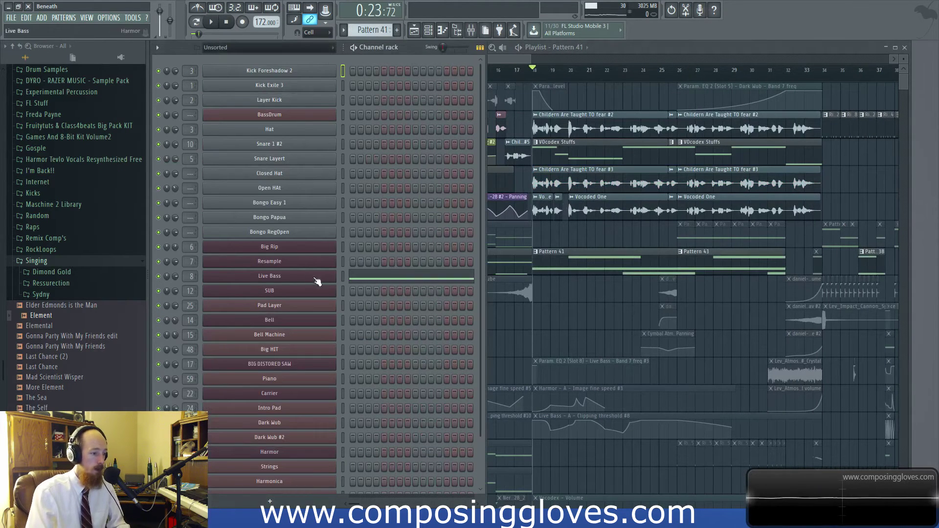
{"action": "left_click", "coordinate": [588, 255]}
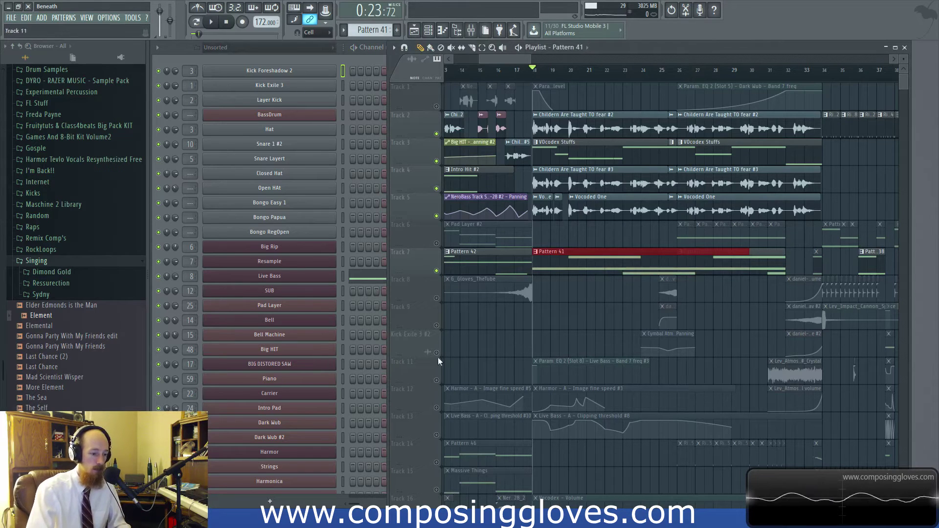
{"action": "scroll", "coordinate": [577, 270], "scroll_direction": "down", "scroll_amount": 2}
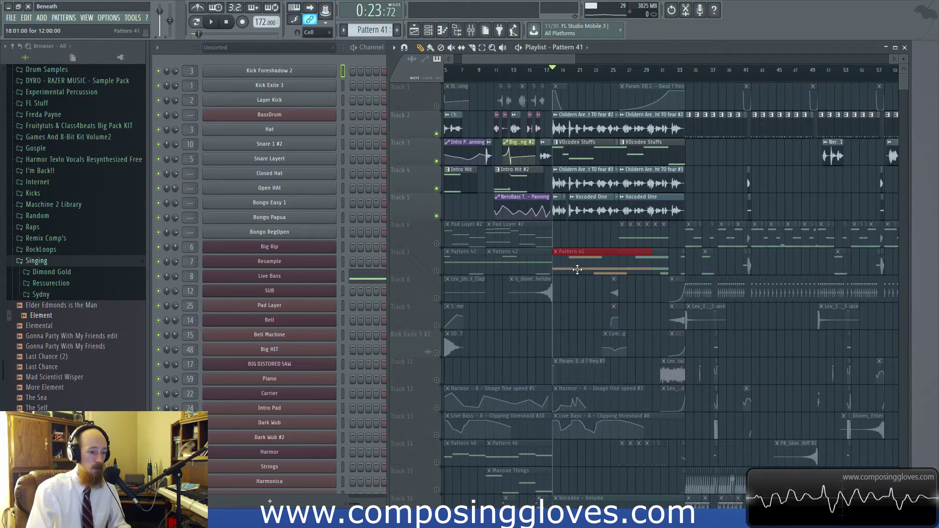
{"action": "scroll", "coordinate": [585, 248], "scroll_direction": "up", "scroll_amount": 2}
{"action": "left_click_drag", "start_coordinate": [555, 114], "coordinate": [792, 217]}
{"action": "left_click", "coordinate": [613, 247], "text": "ctrl"}
- Unmute Track 1 and play the closing section from bar 173
{"action": "scroll", "coordinate": [615, 240], "scroll_direction": "down", "scroll_amount": 4}
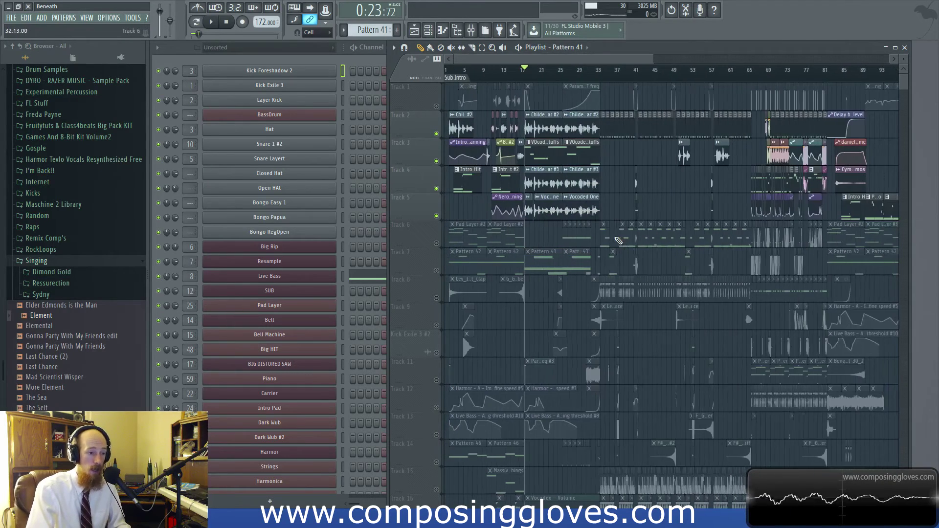
{"action": "scroll", "coordinate": [698, 174], "scroll_direction": "right", "scroll_amount": 8}
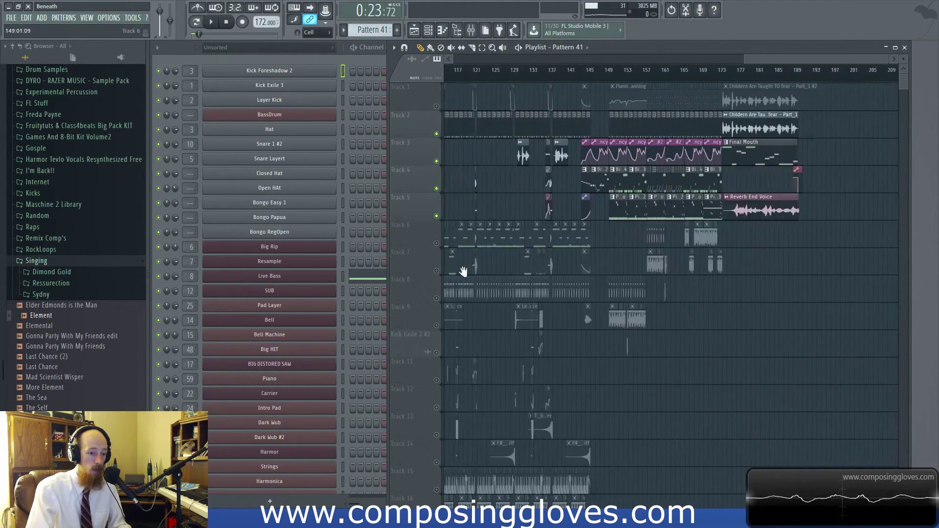
{"action": "scroll", "coordinate": [588, 242], "scroll_direction": "left", "scroll_amount": 1}
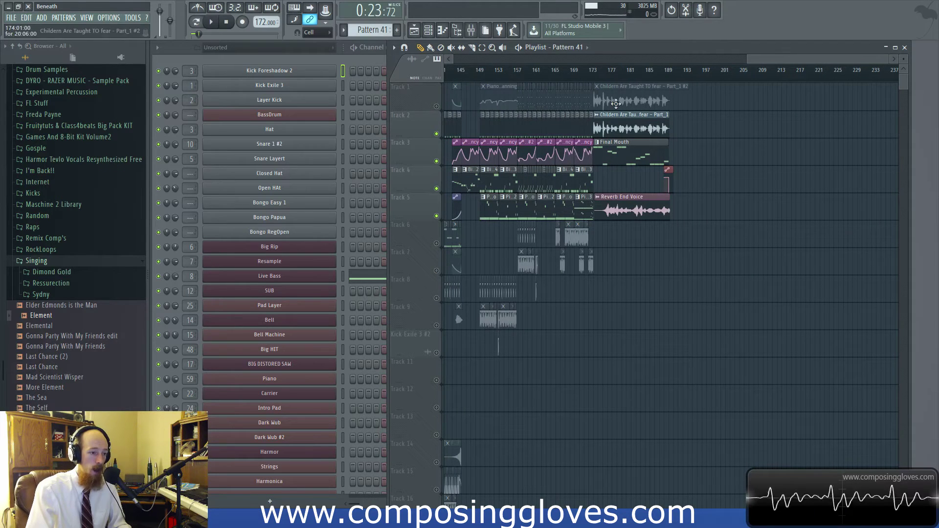
{"action": "left_click", "coordinate": [436, 106]}
{"action": "scroll", "coordinate": [477, 107], "scroll_direction": "up", "scroll_amount": 4}
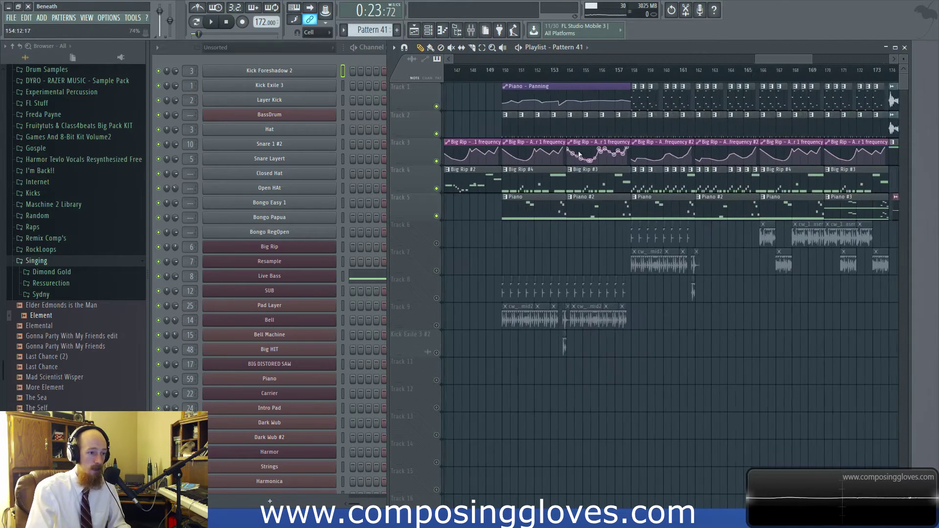
{"action": "scroll", "coordinate": [647, 109], "scroll_direction": "right", "scroll_amount": 3}
{"action": "left_click", "coordinate": [710, 71]}
{"action": "key", "text": "space"}
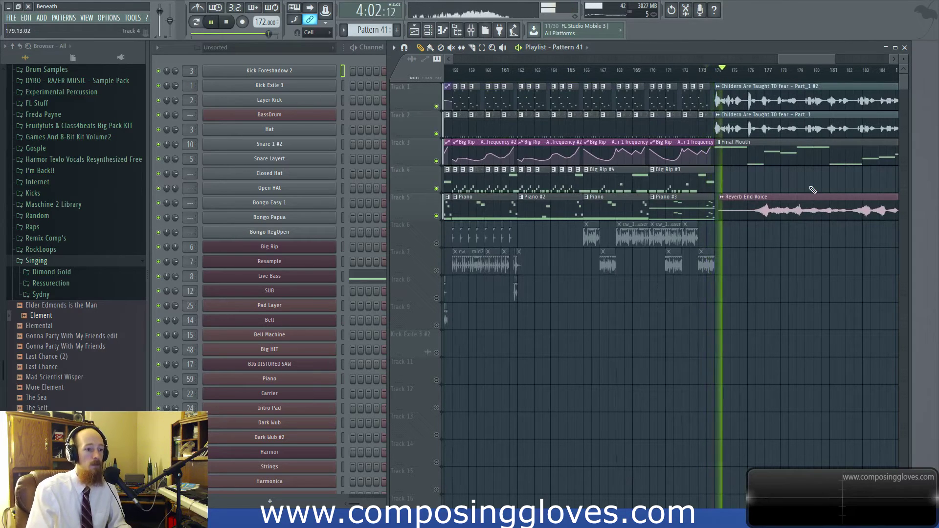
{"action": "scroll", "coordinate": [693, 195], "scroll_direction": "right", "scroll_amount": 2}
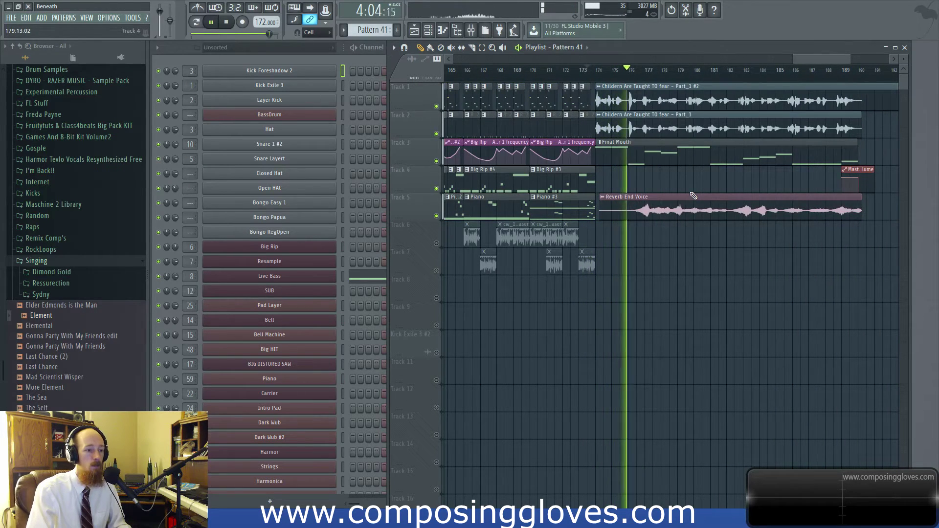
{"action": "key", "text": "space"}
- Compare the sample settings of the Part_1 and Part_1 #2 vocal clips
{"action": "double_click", "coordinate": [661, 116]}
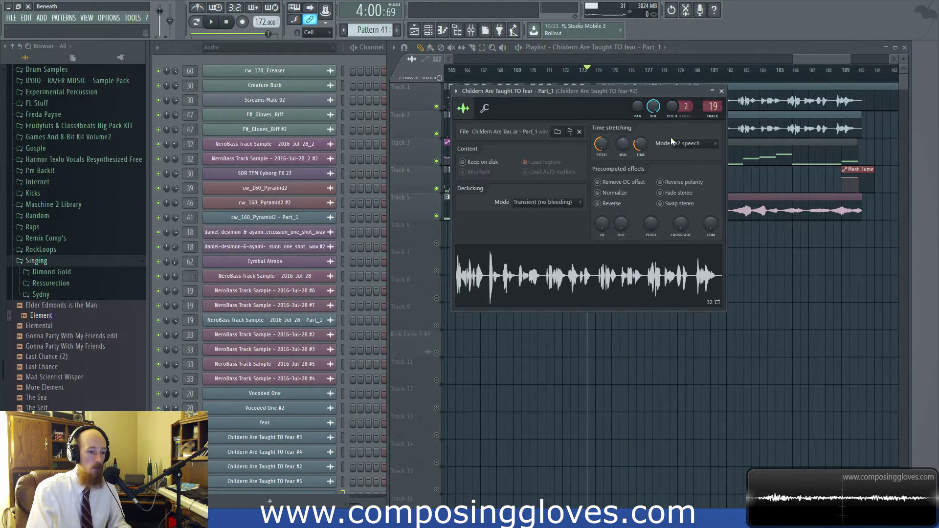
{"action": "double_click", "coordinate": [768, 95]}
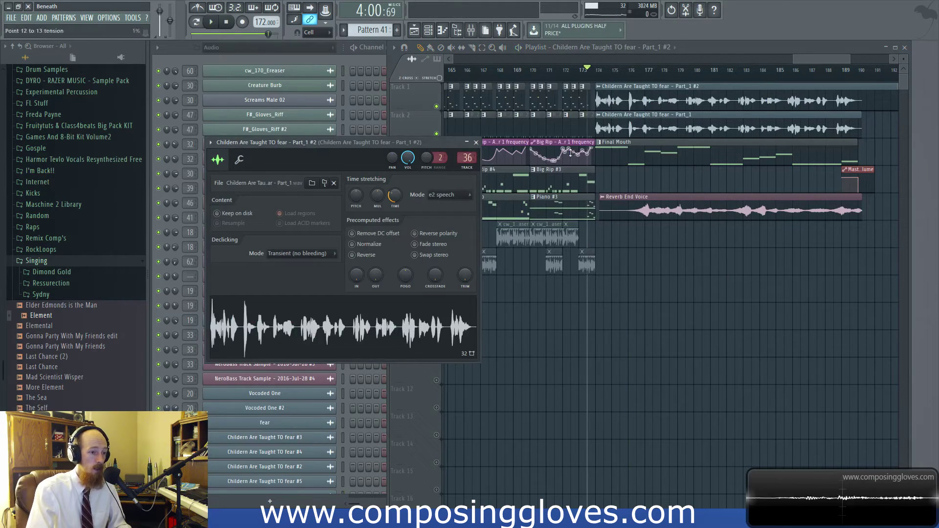
{"action": "left_click", "coordinate": [605, 102]}
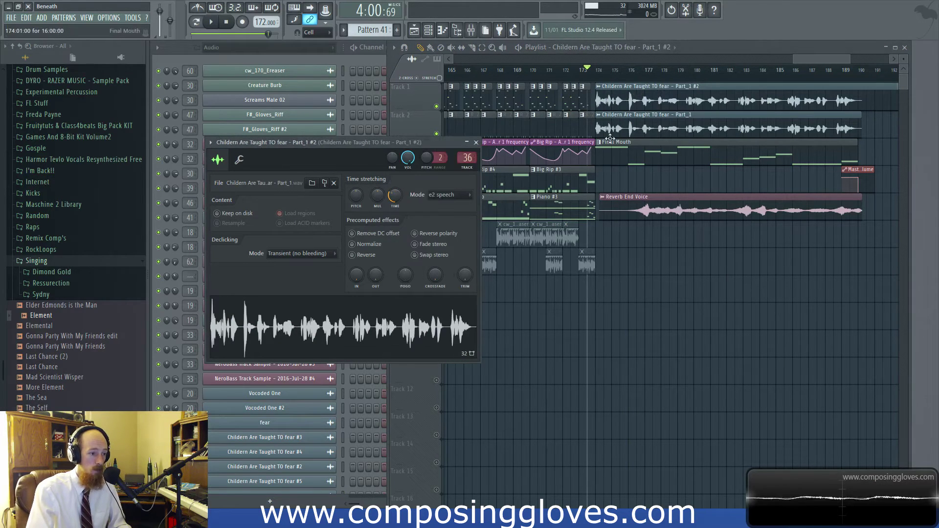
{"action": "double_click", "coordinate": [614, 122]}
{"action": "left_click", "coordinate": [721, 89]}
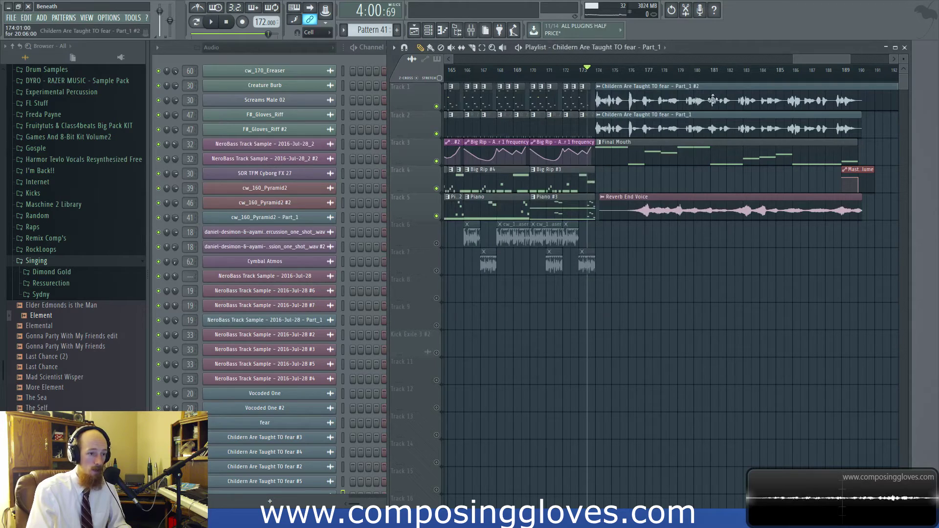
- Compare the effect chains on vocal mixer inserts 36 and 19
{"action": "left_click", "coordinate": [471, 30]}
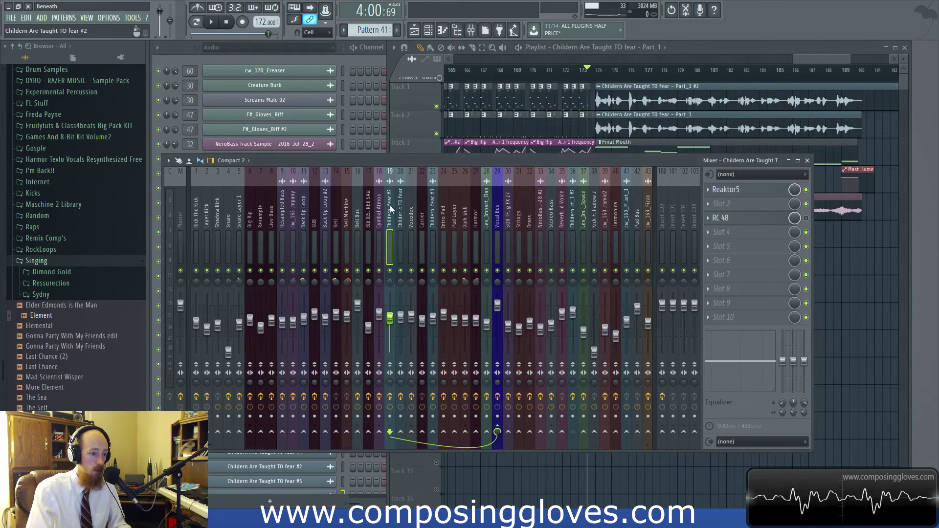
{"action": "left_click", "coordinate": [571, 196]}
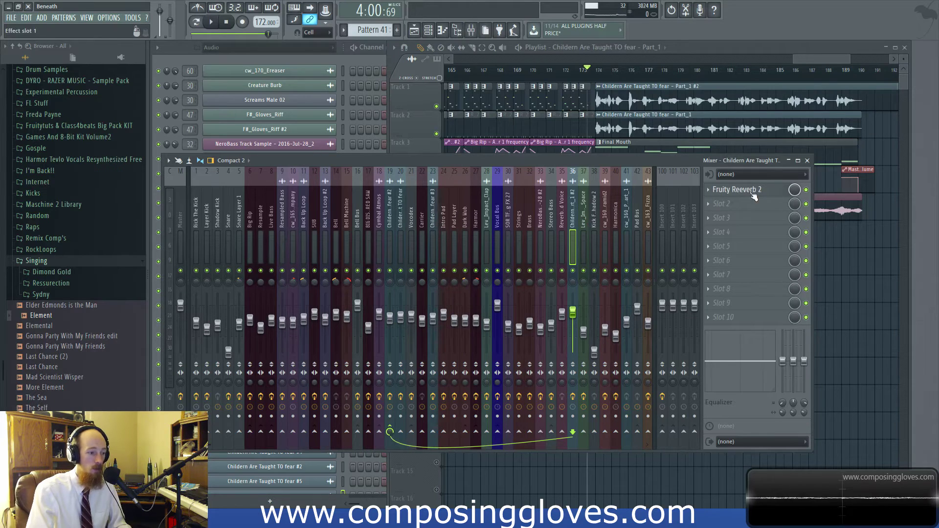
{"action": "left_click", "coordinate": [390, 222]}
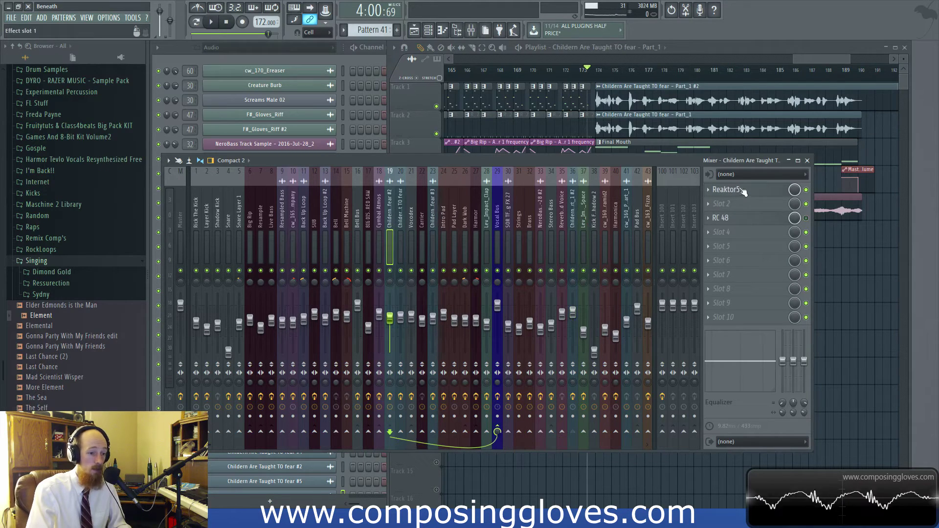
- Recheck both vocal clips' sample settings, then play the ending from about bar 174
{"action": "double_click", "coordinate": [731, 100]}
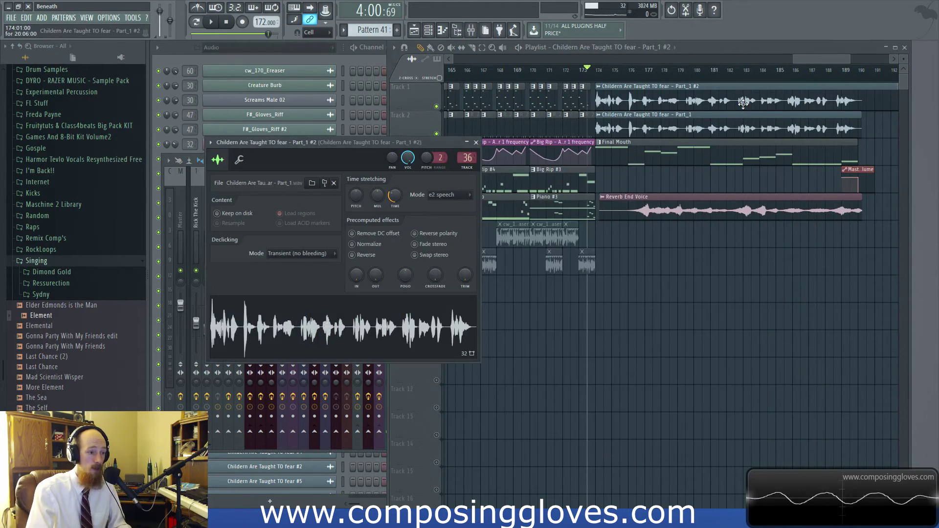
{"action": "double_click", "coordinate": [731, 124]}
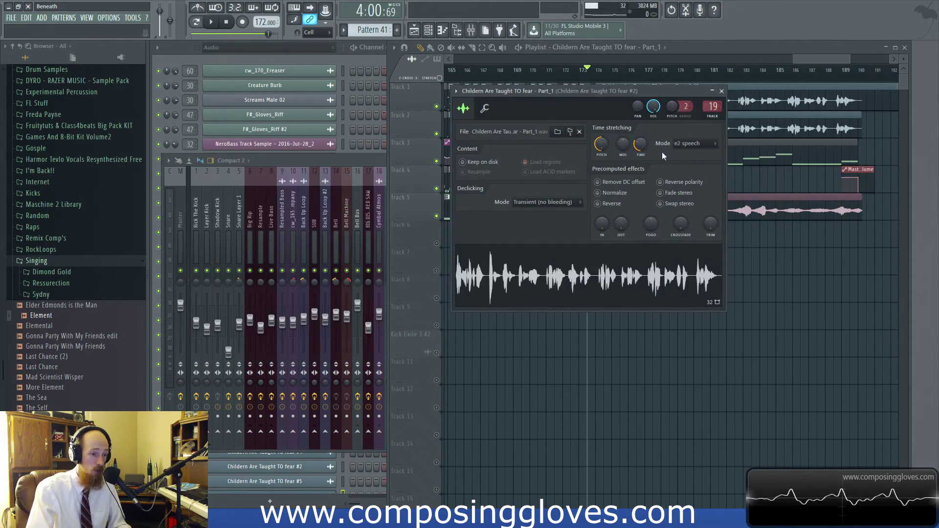
{"action": "left_click", "coordinate": [722, 92]}
{"action": "double_click", "coordinate": [728, 100]}
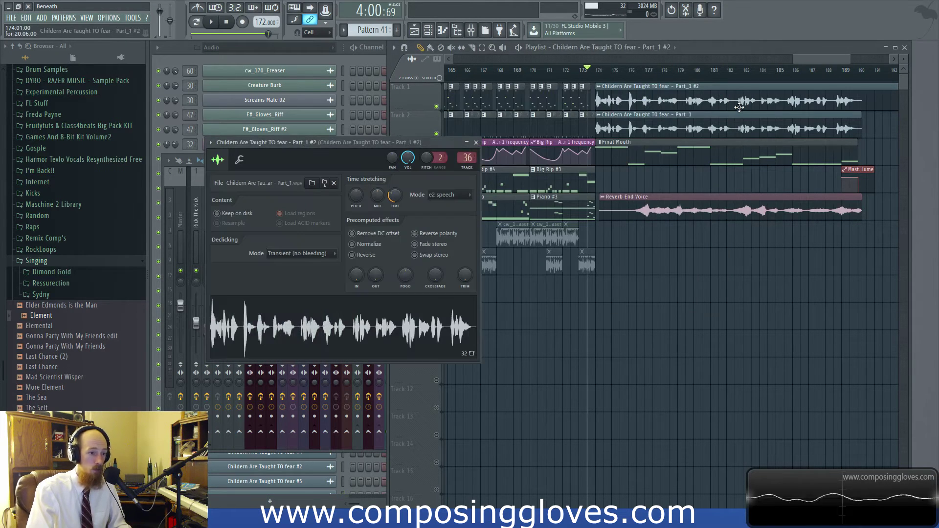
{"action": "left_click", "coordinate": [475, 142]}
{"action": "key", "text": "space"}
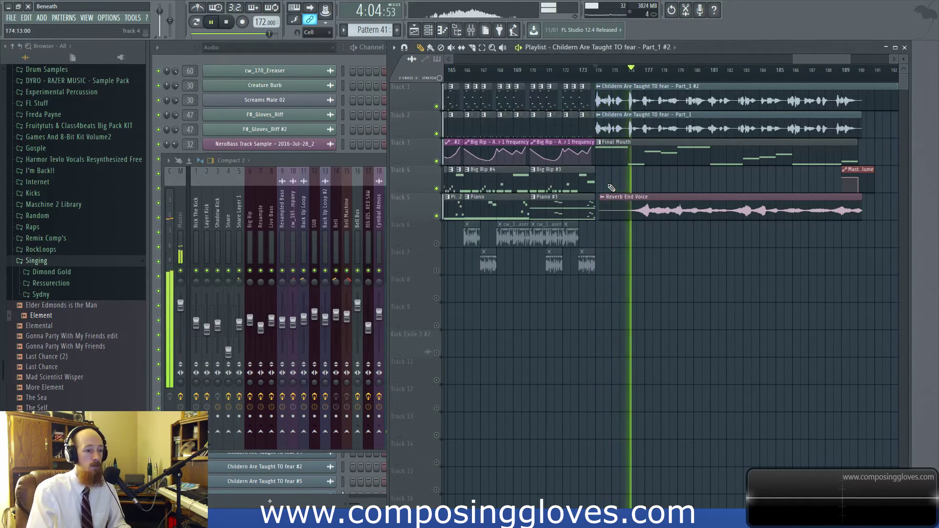
- Select the Reverb End Voice clip and play the closing bars from near bar 184
{"action": "key", "text": "space"}
{"action": "left_click", "coordinate": [682, 215]}
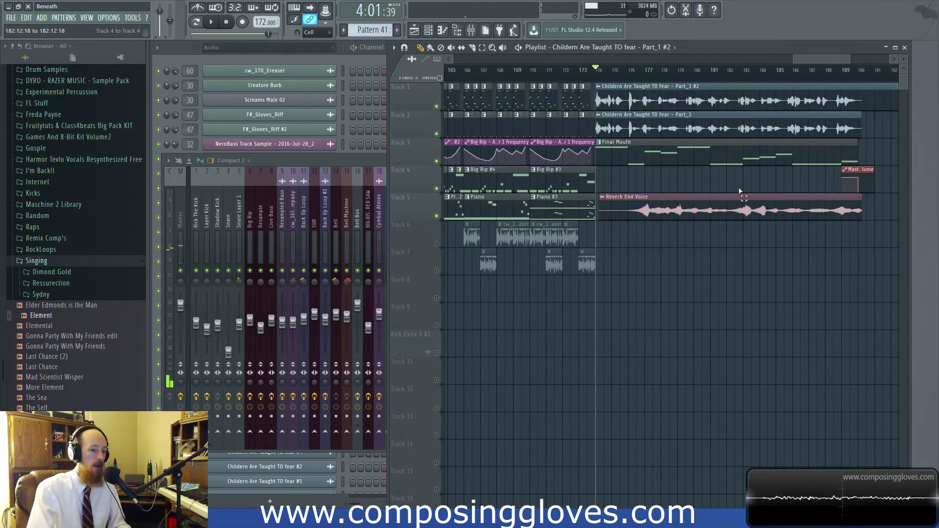
{"action": "scroll", "coordinate": [729, 212], "scroll_direction": "up", "scroll_amount": 2}
{"action": "scroll", "coordinate": [737, 211], "scroll_direction": "down", "scroll_amount": 4}
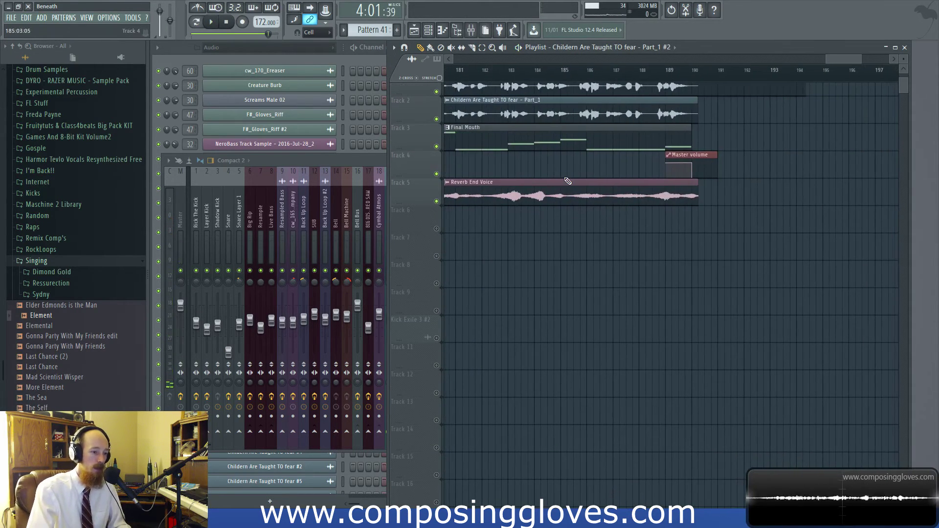
{"action": "scroll", "coordinate": [523, 188], "scroll_direction": "up", "scroll_amount": 2}
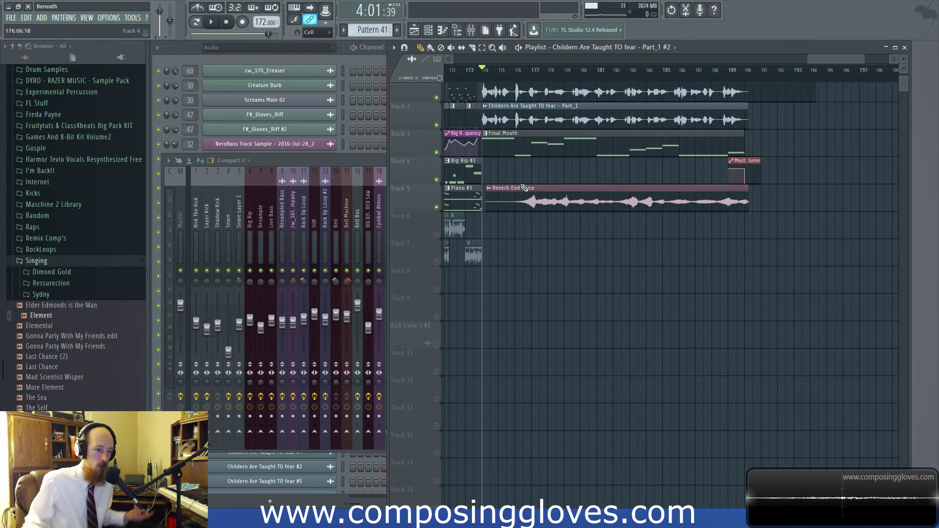
{"action": "scroll", "coordinate": [708, 146], "scroll_direction": "up", "scroll_amount": 1}
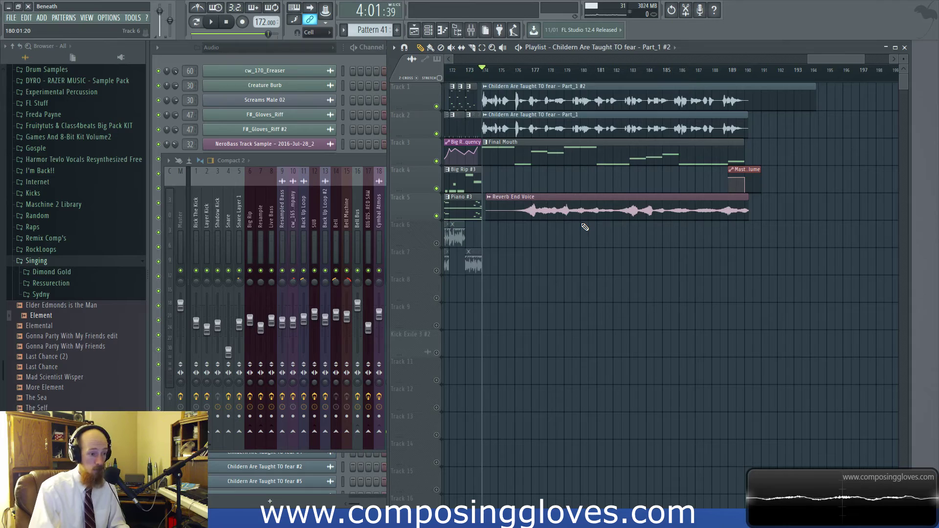
{"action": "scroll", "coordinate": [583, 226], "scroll_direction": "down", "scroll_amount": 2}
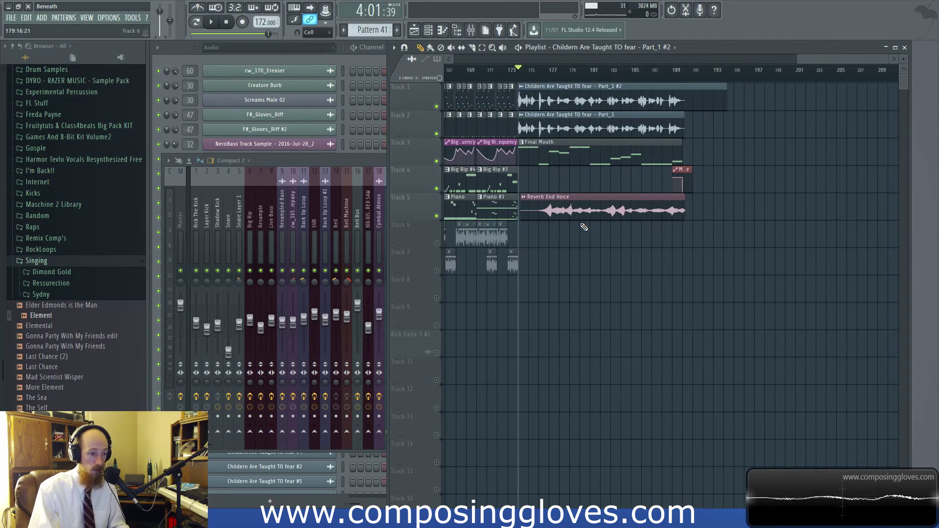
{"action": "left_click", "coordinate": [662, 69]}
{"action": "left_click", "coordinate": [621, 69]}
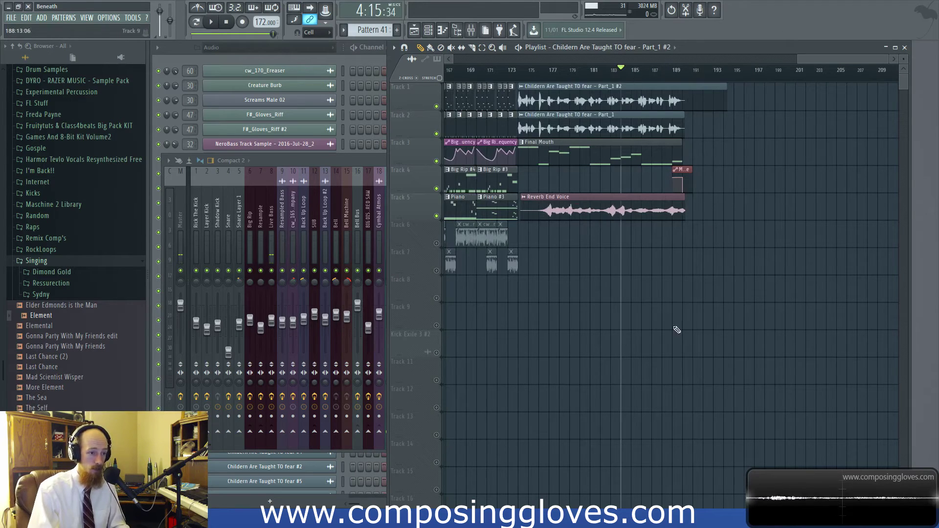
{"action": "key", "text": "space"}
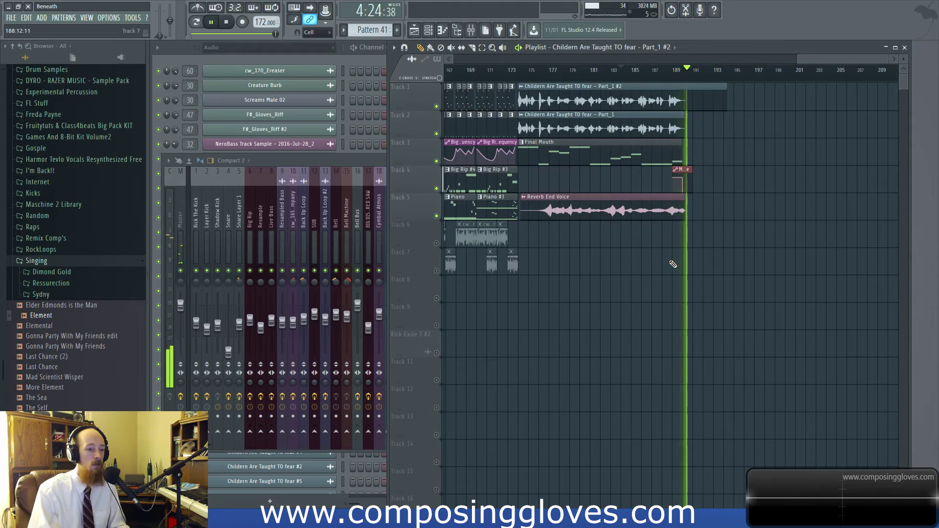
{"action": "key", "text": "space"}
- Zoom the playlist fully out to show the whole arrangement
{"action": "scroll", "coordinate": [702, 191], "scroll_direction": "up", "scroll_amount": 2}
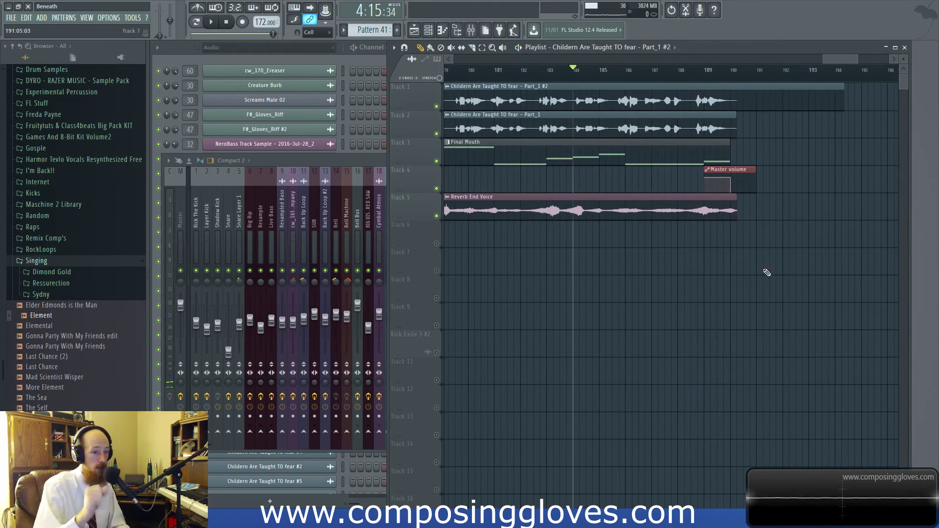
{"action": "scroll", "coordinate": [670, 257], "scroll_direction": "down", "scroll_amount": 2}
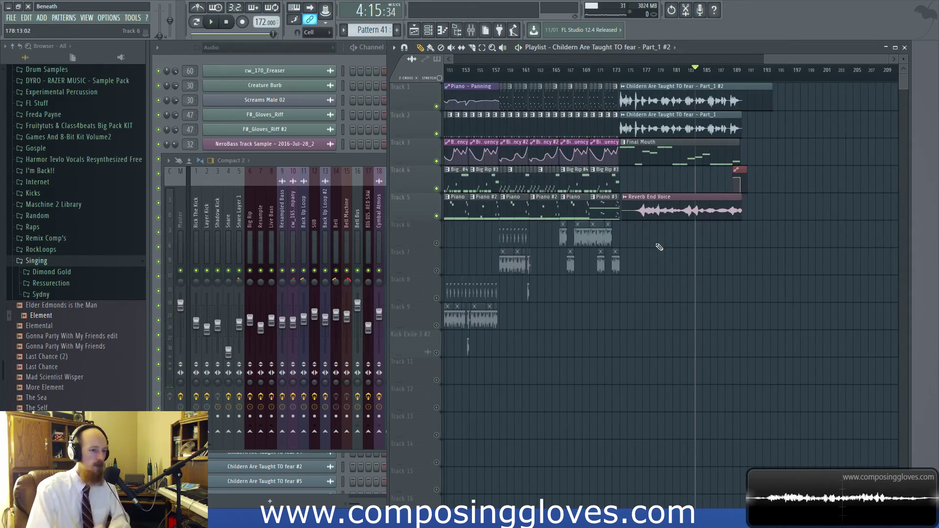
{"action": "scroll", "coordinate": [641, 227], "scroll_direction": "down", "scroll_amount": 2}
{"action": "scroll", "coordinate": [556, 189], "scroll_direction": "down", "scroll_amount": 4}
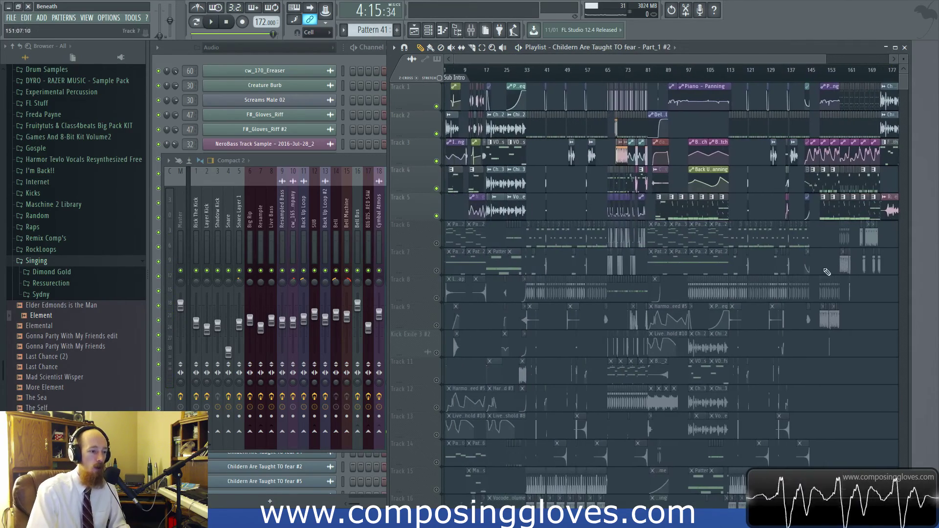
- Set the song position to bar 10 and view the effects on mixer inserts 19 and 20
{"action": "left_click", "coordinate": [478, 79]}
{"action": "scroll", "coordinate": [652, 72], "scroll_direction": "up", "scroll_amount": 5}
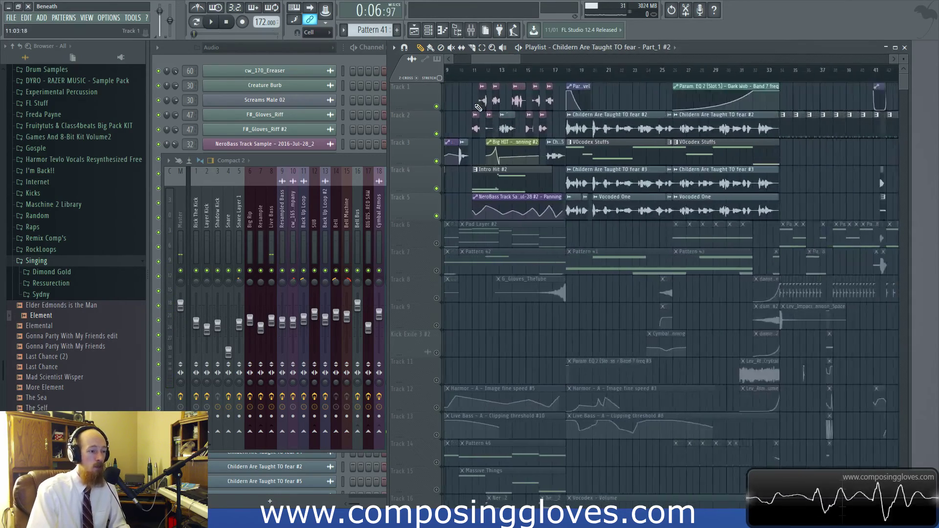
{"action": "left_click", "coordinate": [634, 80]}
{"action": "scroll", "coordinate": [634, 80], "scroll_direction": "down", "scroll_amount": 3}
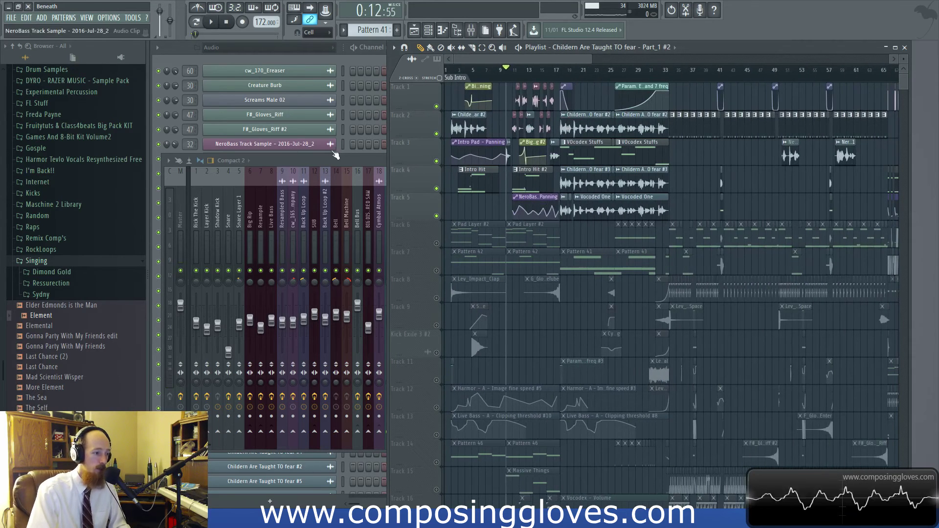
{"action": "left_click", "coordinate": [327, 160]}
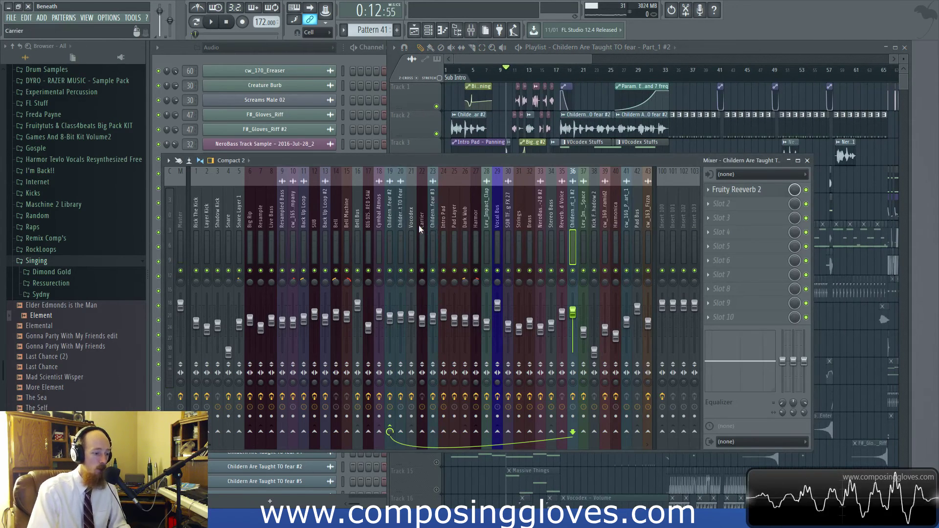
{"action": "left_click", "coordinate": [390, 225]}
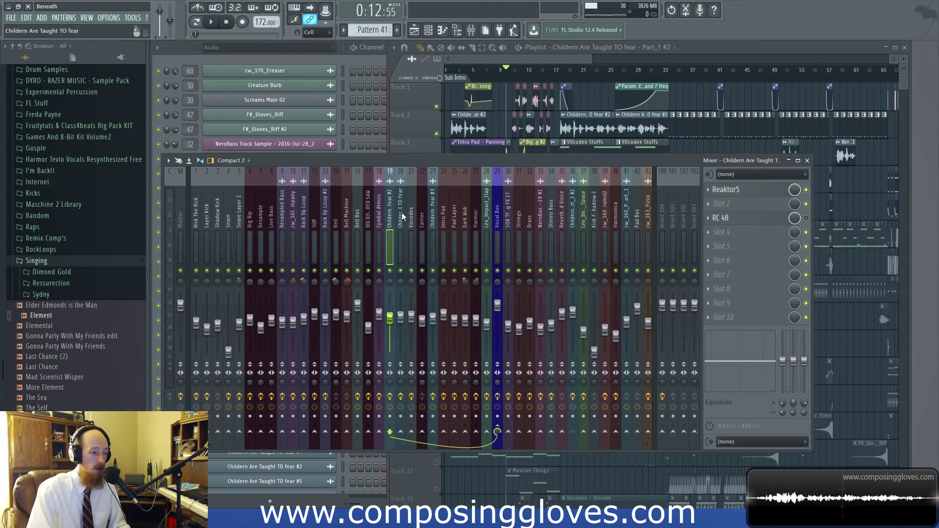
{"action": "left_click", "coordinate": [399, 220]}
- Look over insert 20's Maximus high band and the Vocodex vocoder, then zoom the playlist's intro
{"action": "left_click", "coordinate": [718, 203]}
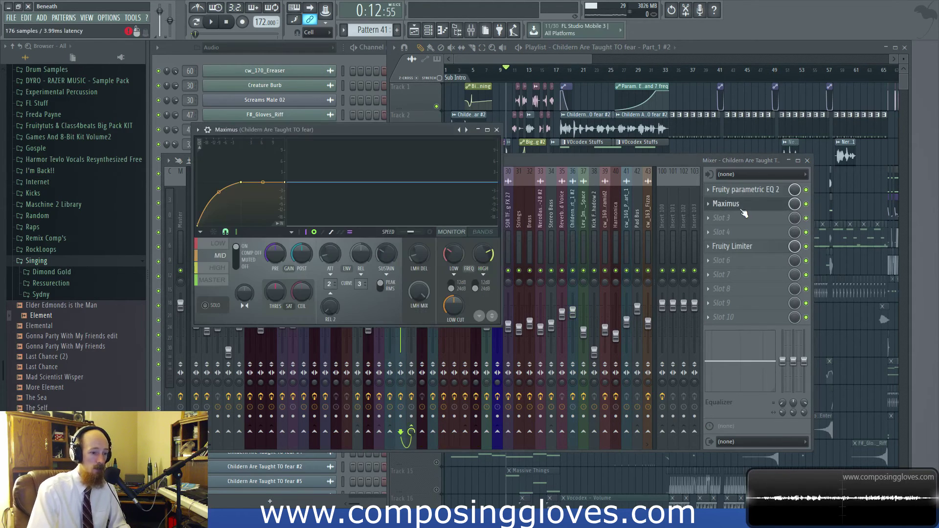
{"action": "left_click", "coordinate": [218, 268]}
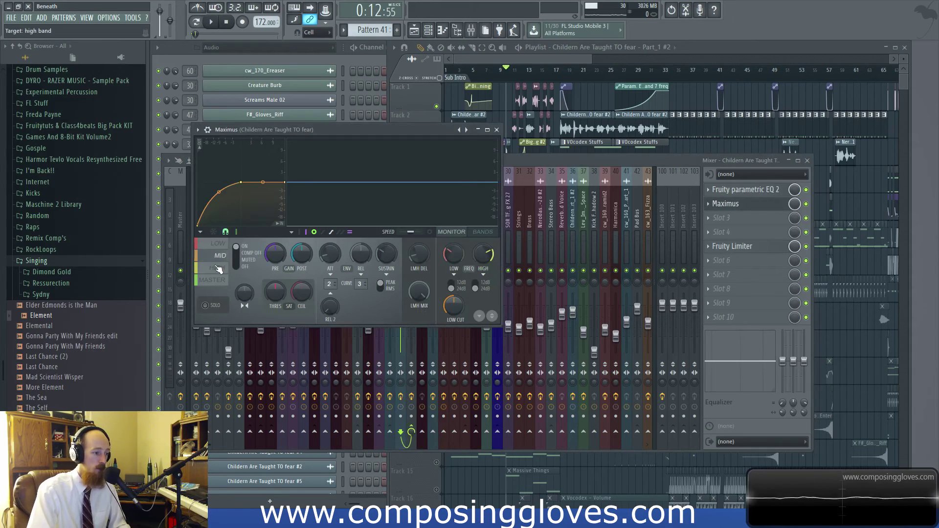
{"action": "left_click", "coordinate": [496, 130]}
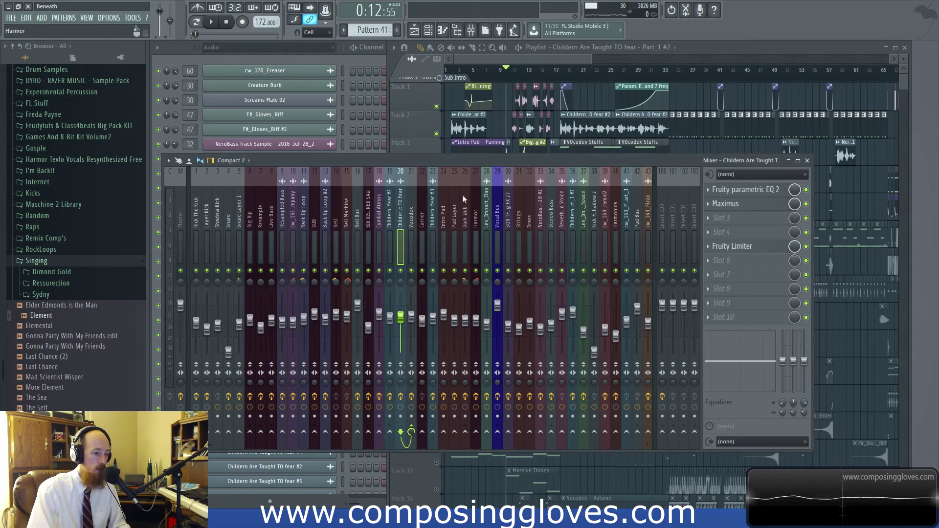
{"action": "left_click", "coordinate": [412, 225]}
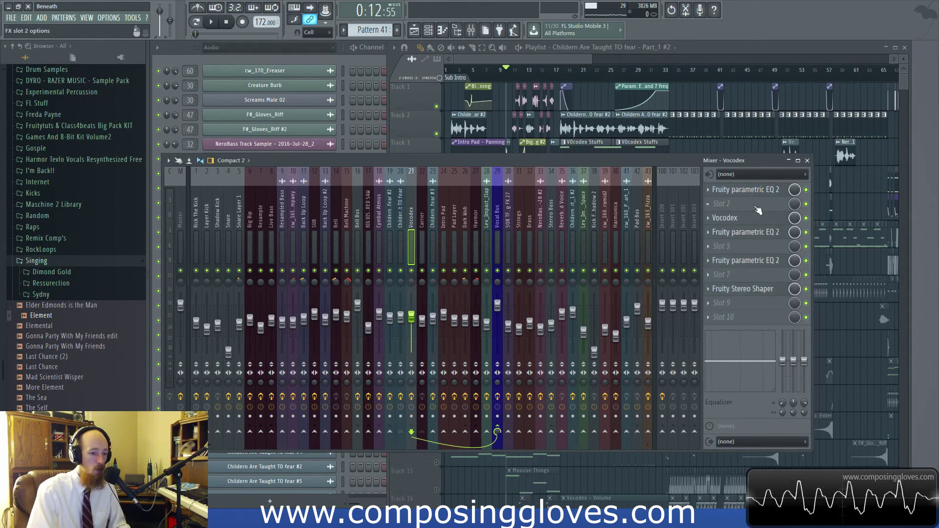
{"action": "left_click", "coordinate": [760, 219]}
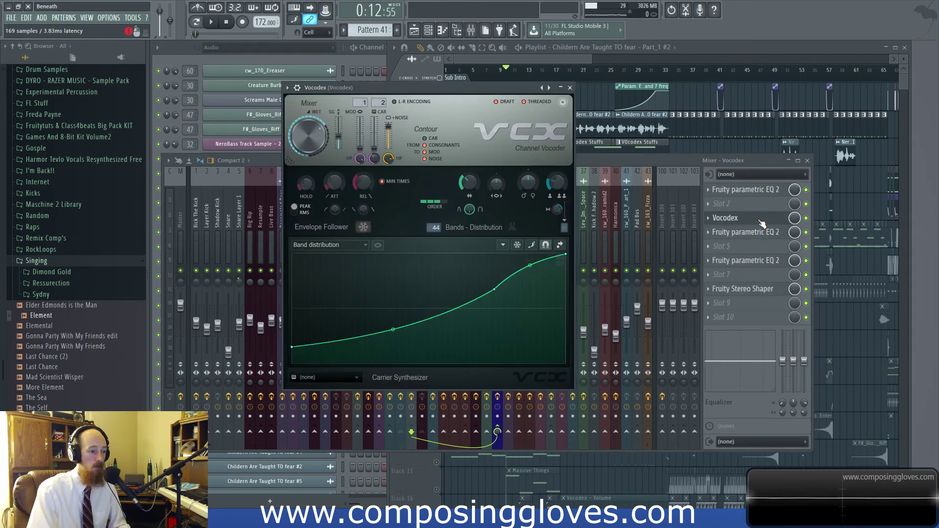
{"action": "left_click", "coordinate": [760, 219]}
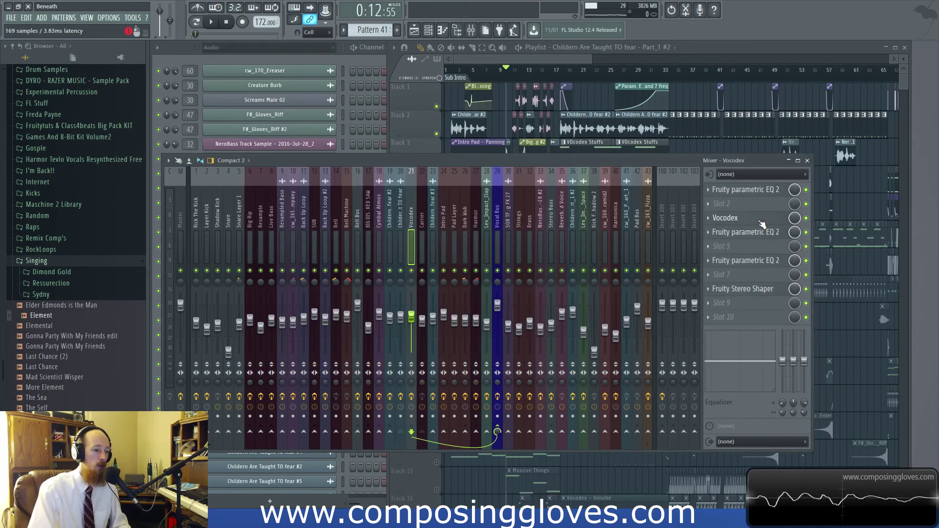
{"action": "left_click_drag", "start_coordinate": [590, 59], "coordinate": [568, 57]}
{"action": "scroll", "coordinate": [514, 109], "scroll_direction": "down", "scroll_amount": 5}
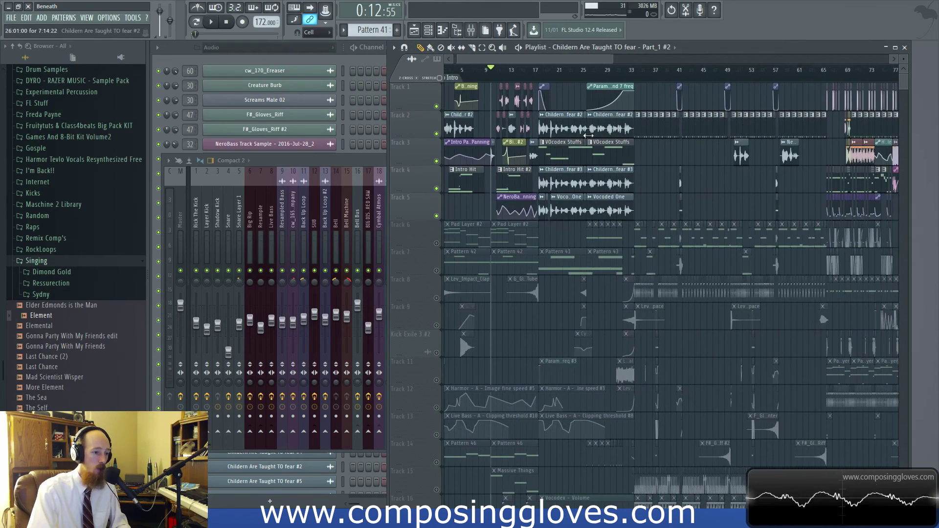
- Zoom the playlist out horizontally to show about the first 109 bars
{"action": "scroll", "coordinate": [548, 181], "scroll_direction": "left", "scroll_amount": 1}
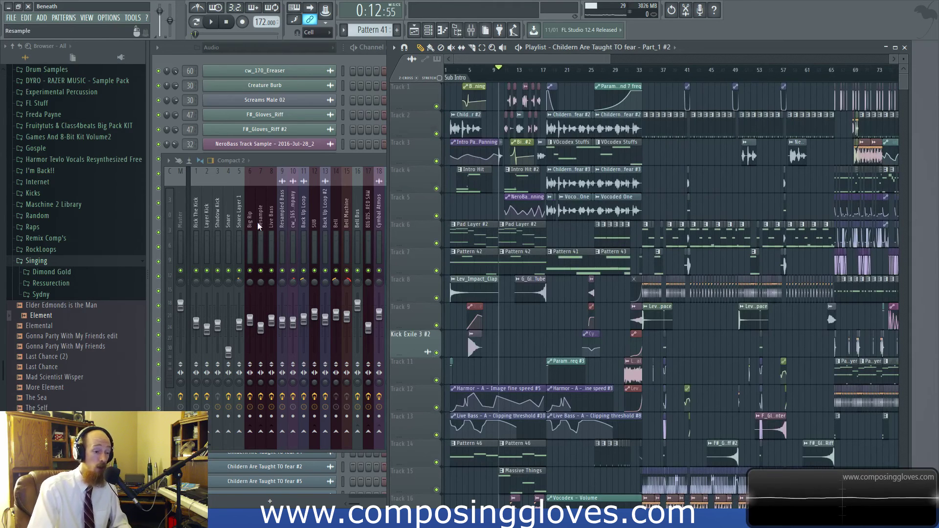
{"action": "scroll", "coordinate": [523, 211], "scroll_direction": "down", "scroll_amount": 2}
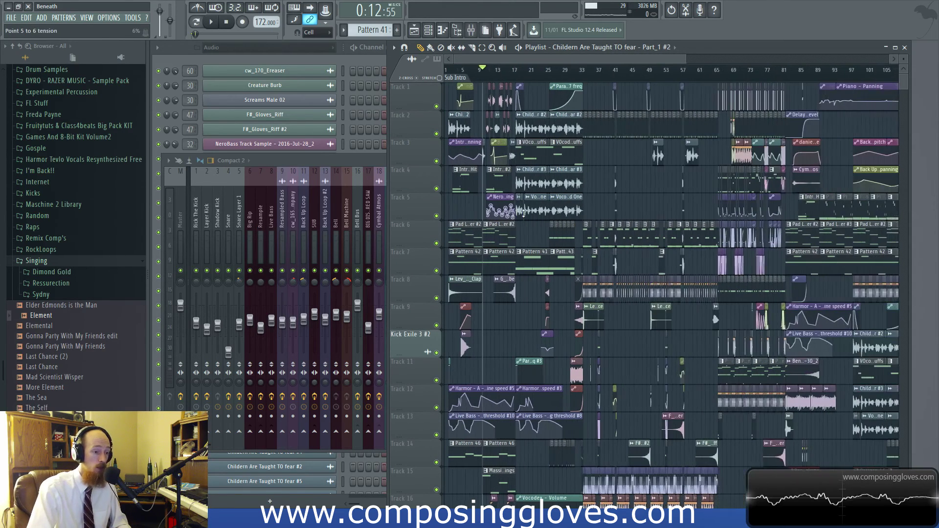